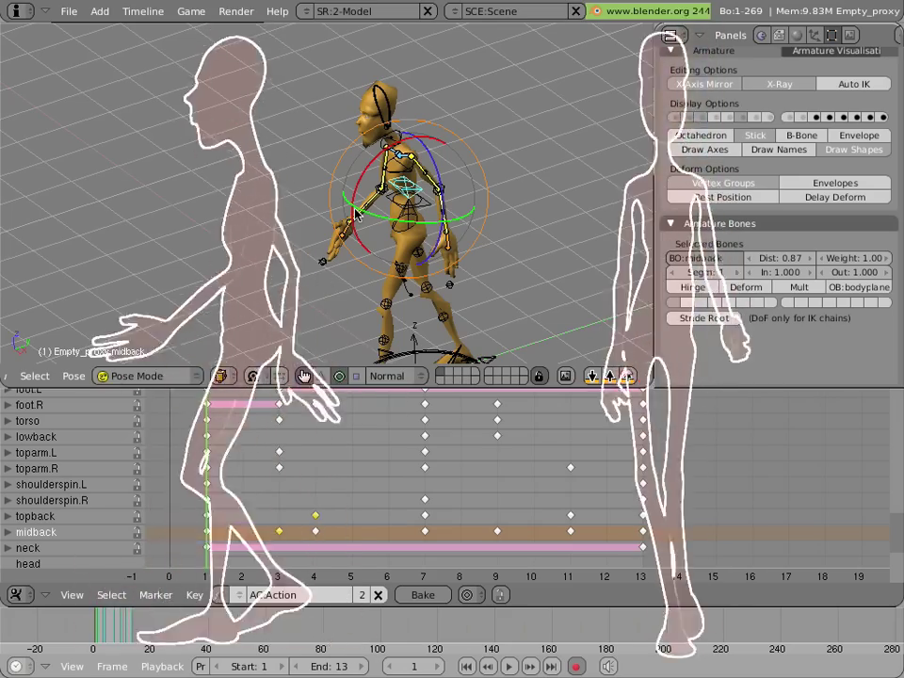
Select all bone channels in the walk action.
scroll(411, 413, down, 2)
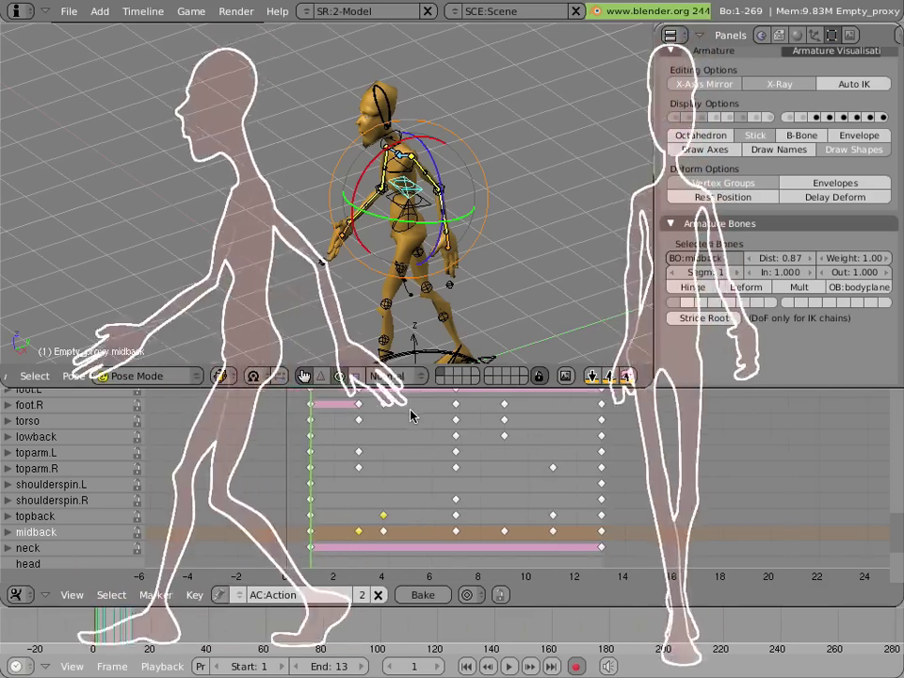
middle_drag(414, 411, 381, 410)
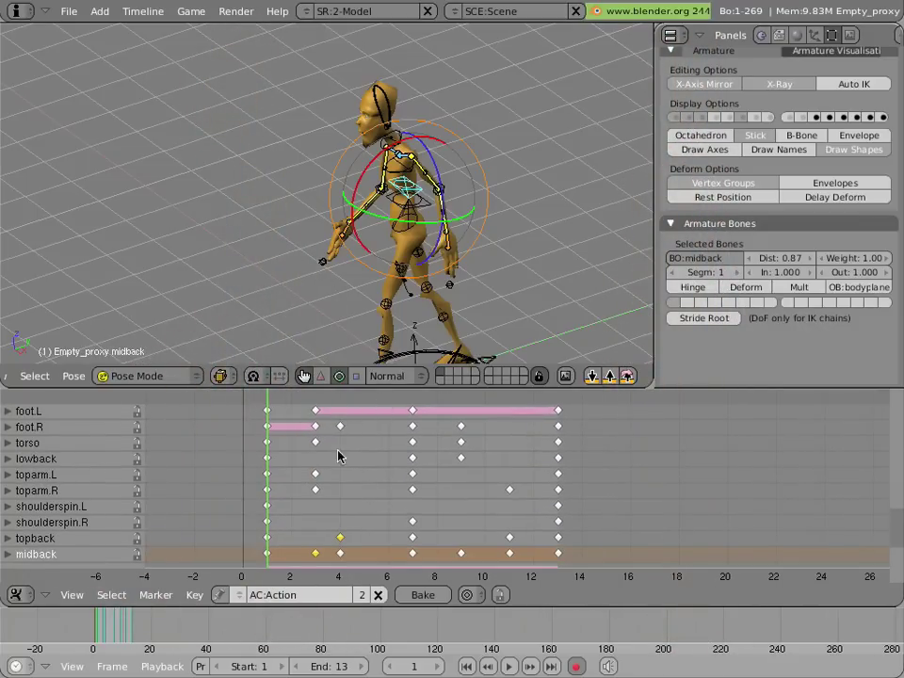
drag(290, 457, 236, 448)
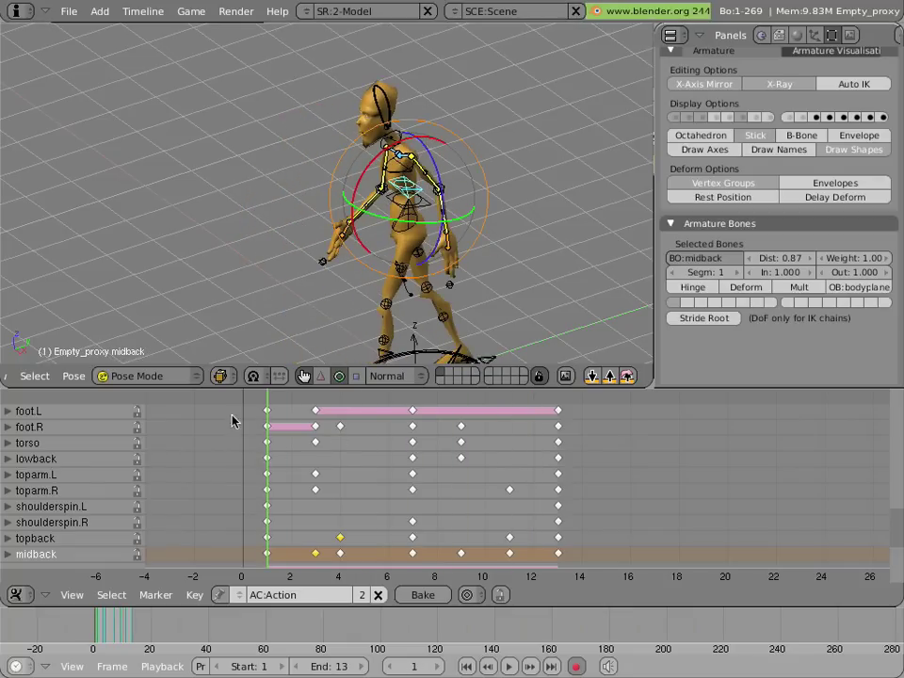
key(a)
key(a)
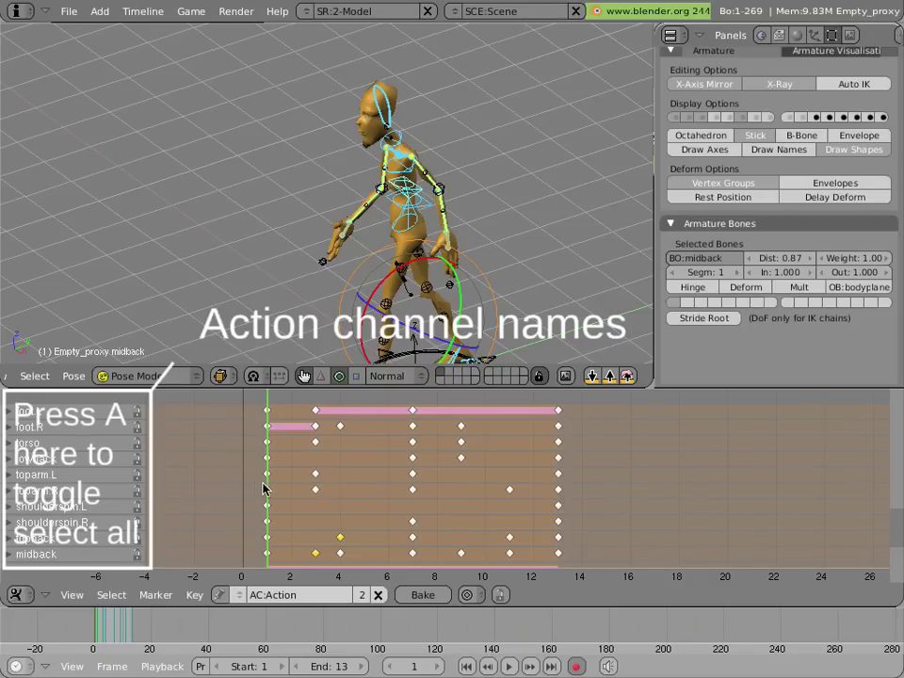
Insert Avail keys for all selected bones on frames 3 and 4.
drag(283, 484, 317, 486)
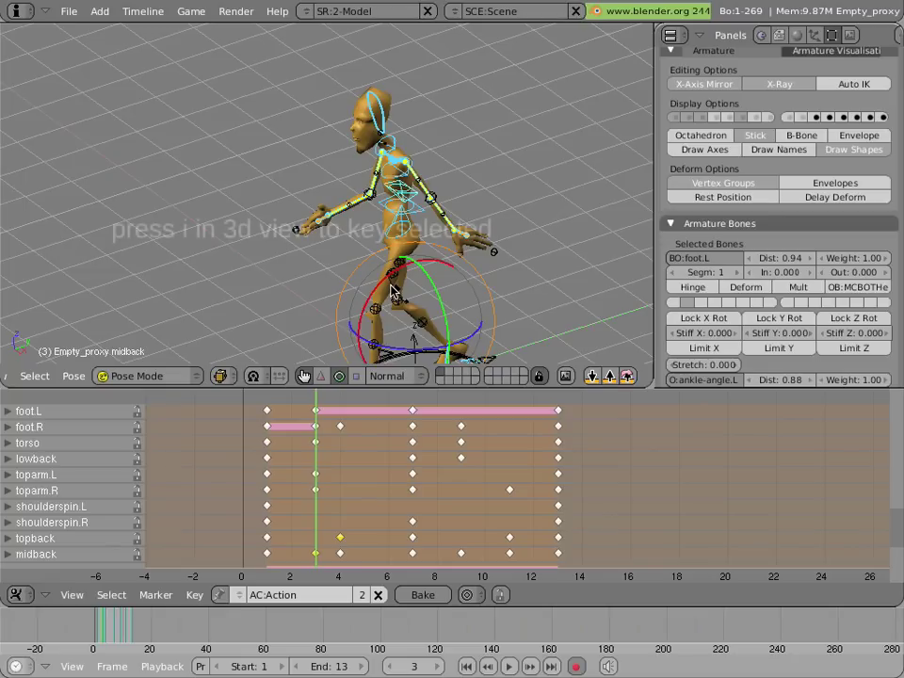
key(i)
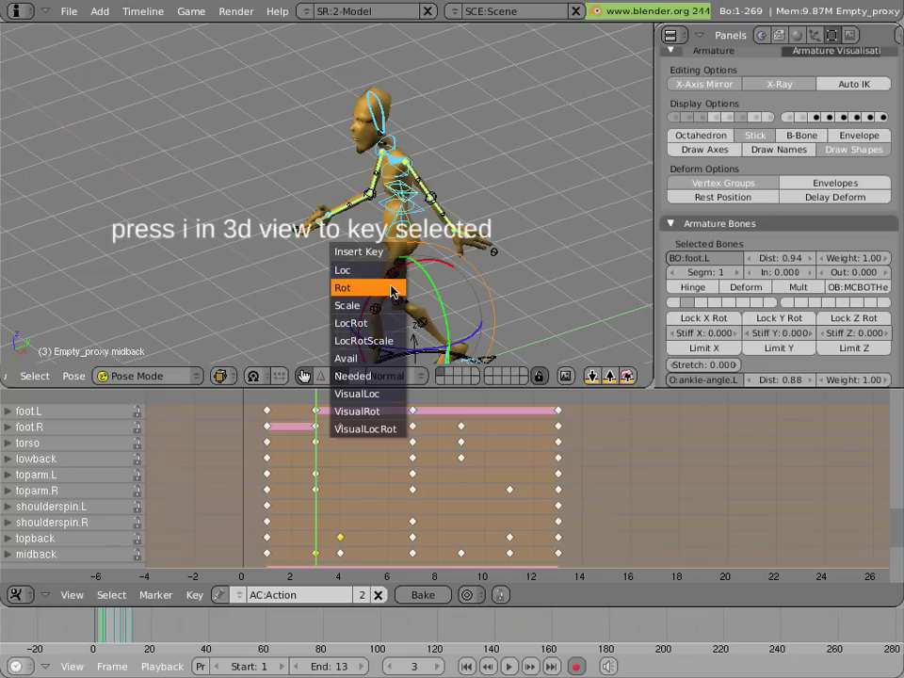
click(384, 357)
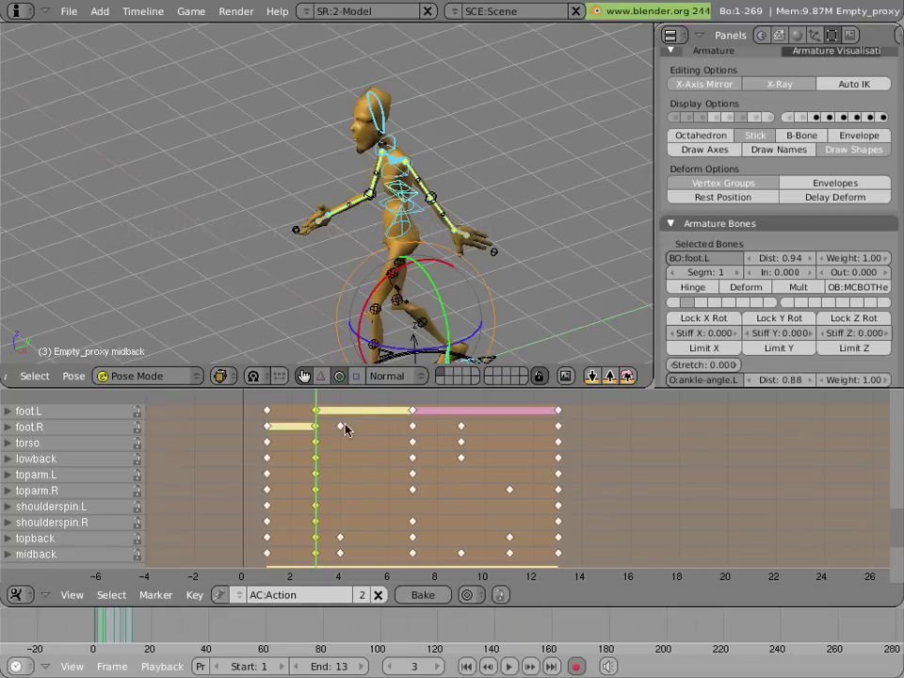
key(Right)
key(i)
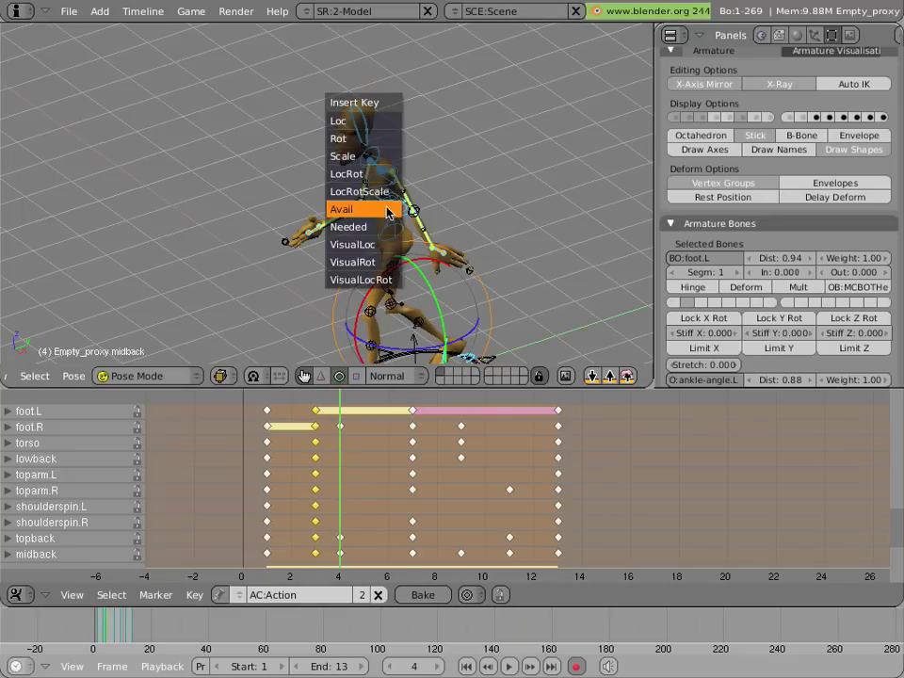
click(388, 210)
Insert Avail keys for all selected bones on frames 7 and 9.
drag(343, 417, 417, 428)
key(i)
click(374, 235)
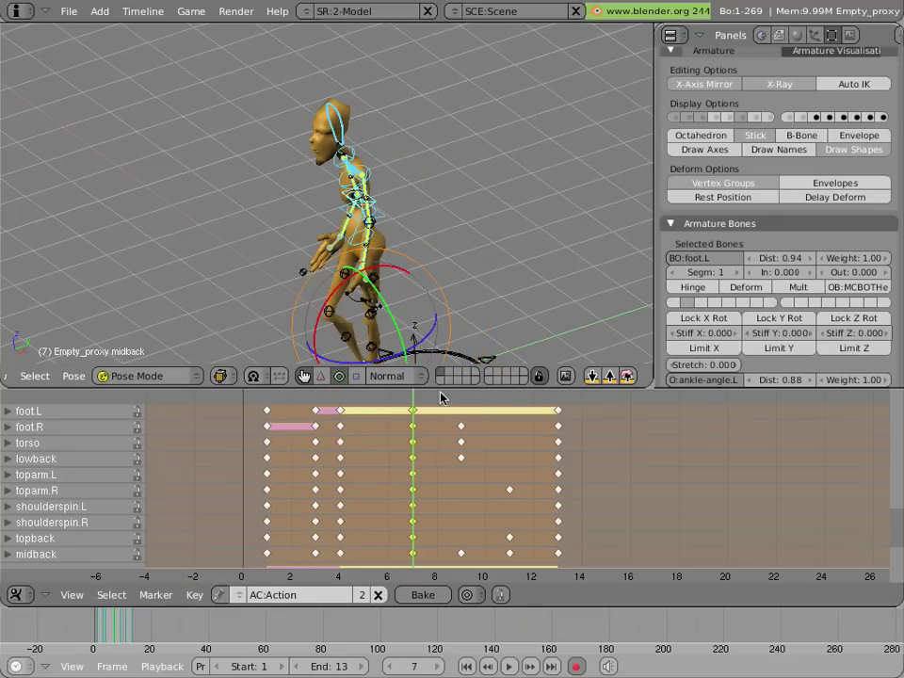
key(Right)
key(Right)
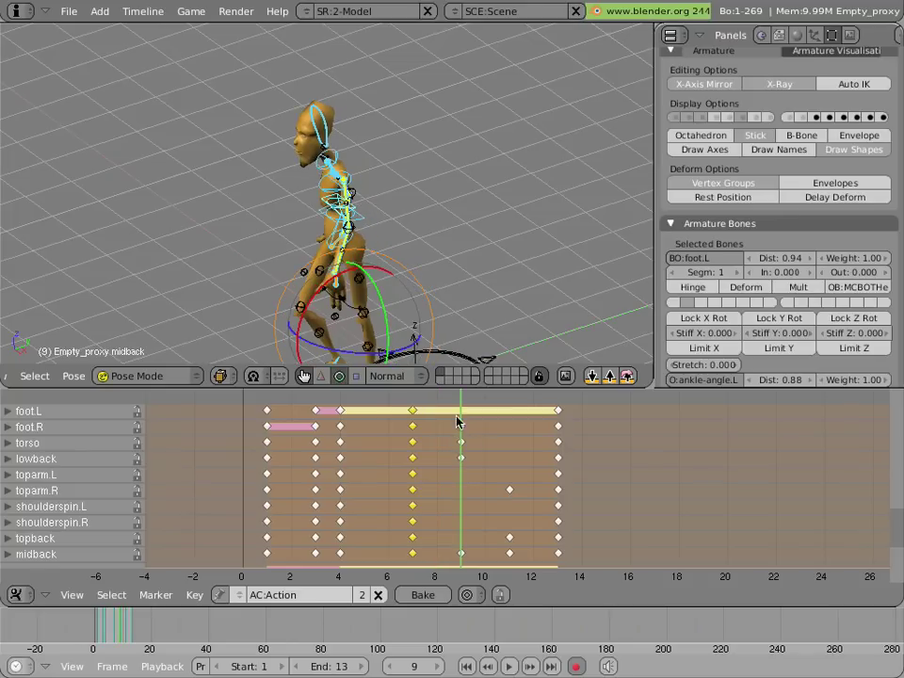
key(i)
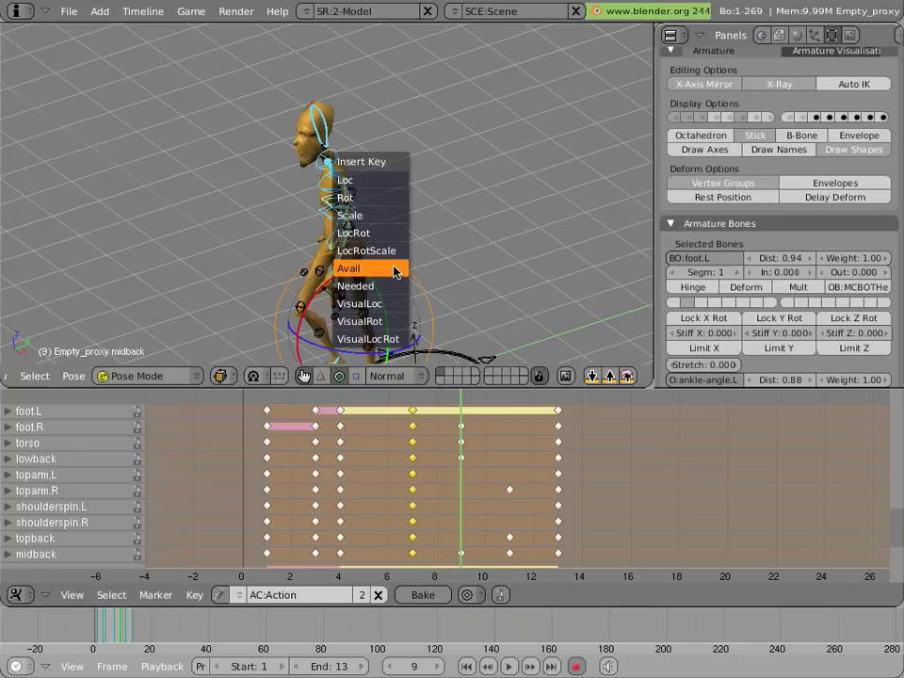
click(393, 271)
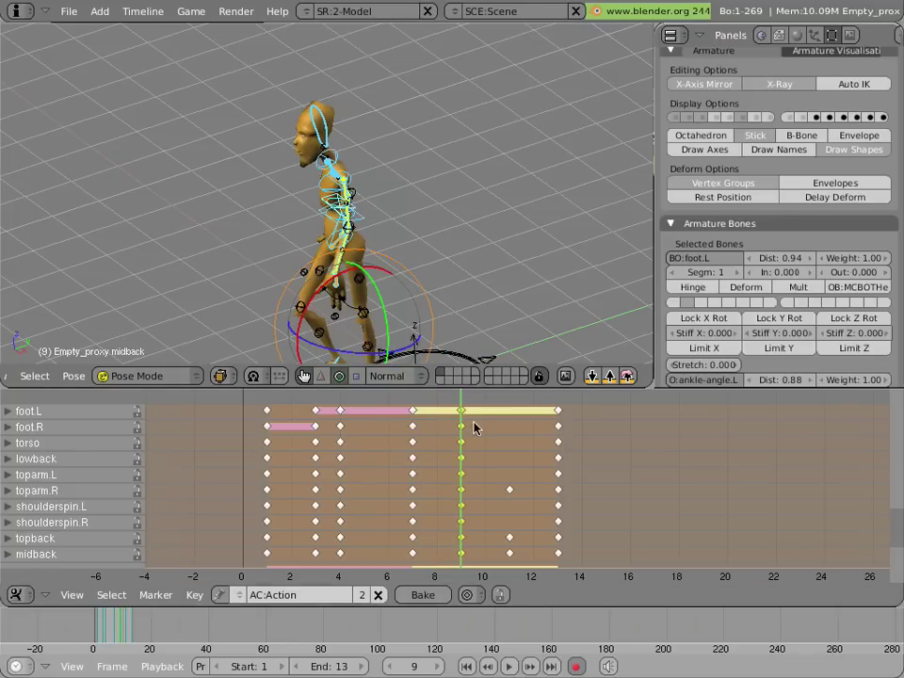
Insert Avail keys for all selected bones on frame 11.
click(516, 444)
key(i)
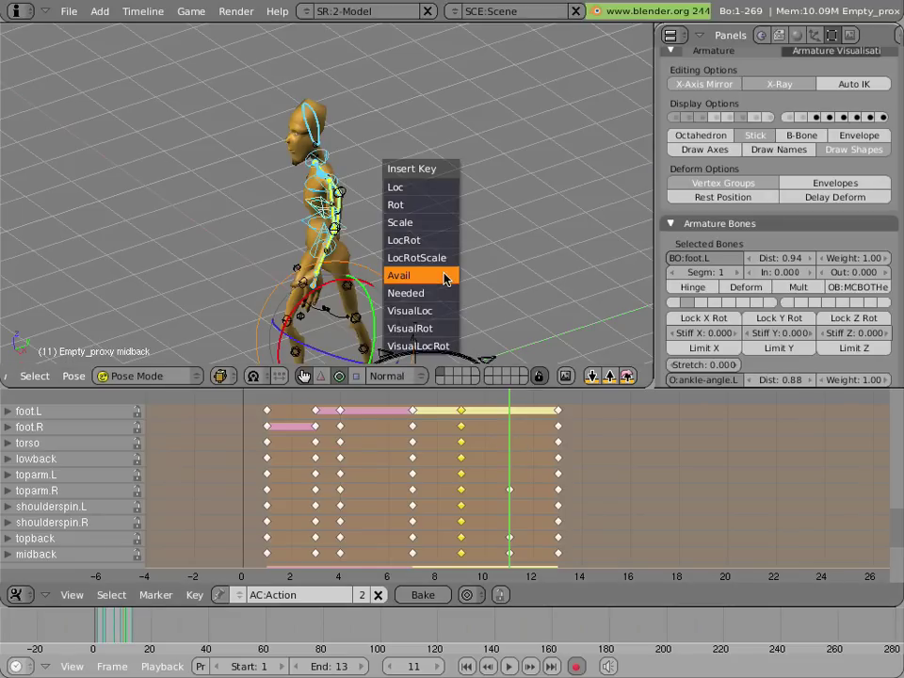
click(445, 277)
Insert Avail keys for all selected bones on frames 1 and 13, including the ankle-angle and foot-angle channels.
scroll(452, 430, down, 5)
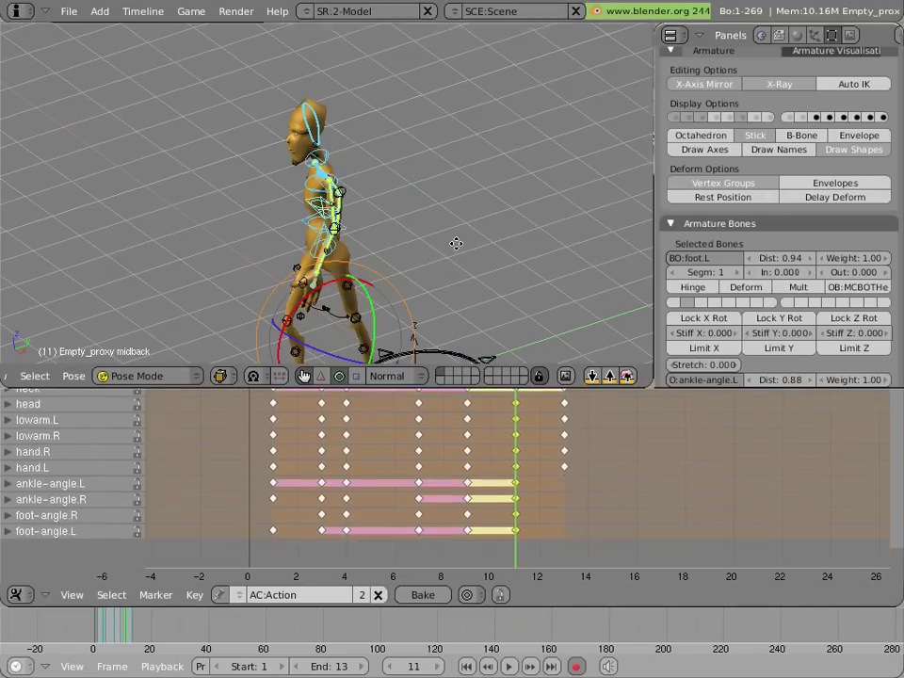
middle_drag(456, 244, 436, 324)
middle_drag(424, 418, 437, 339)
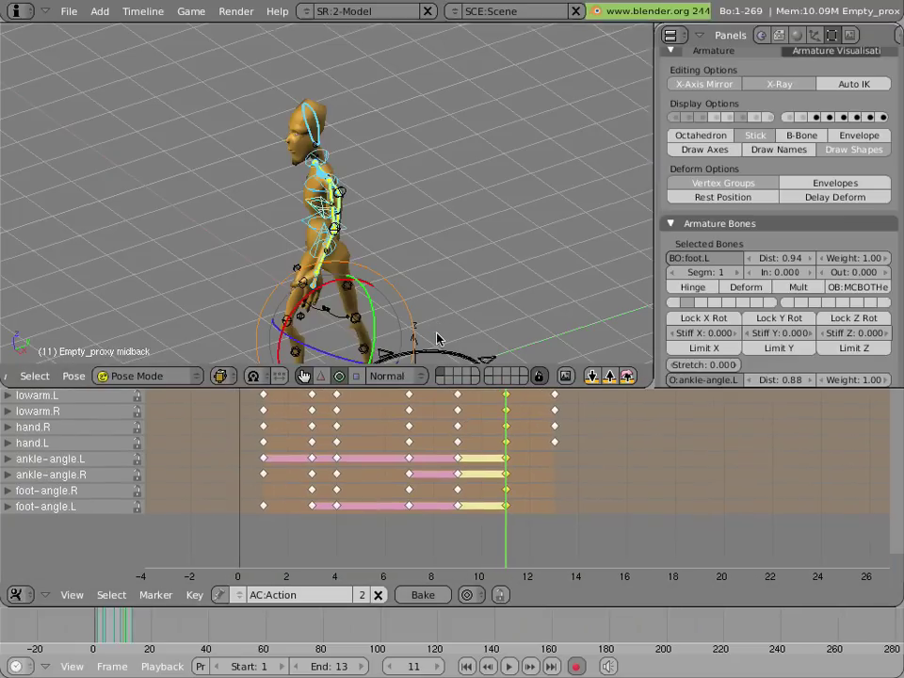
key(alt+a)
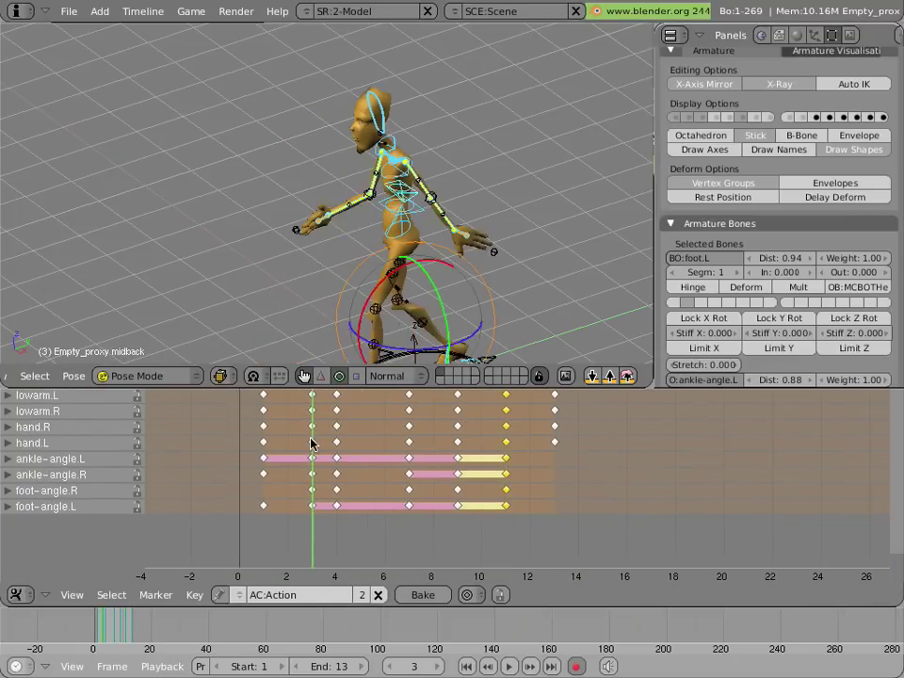
key(i)
click(352, 326)
drag(303, 443, 557, 448)
key(i)
click(416, 239)
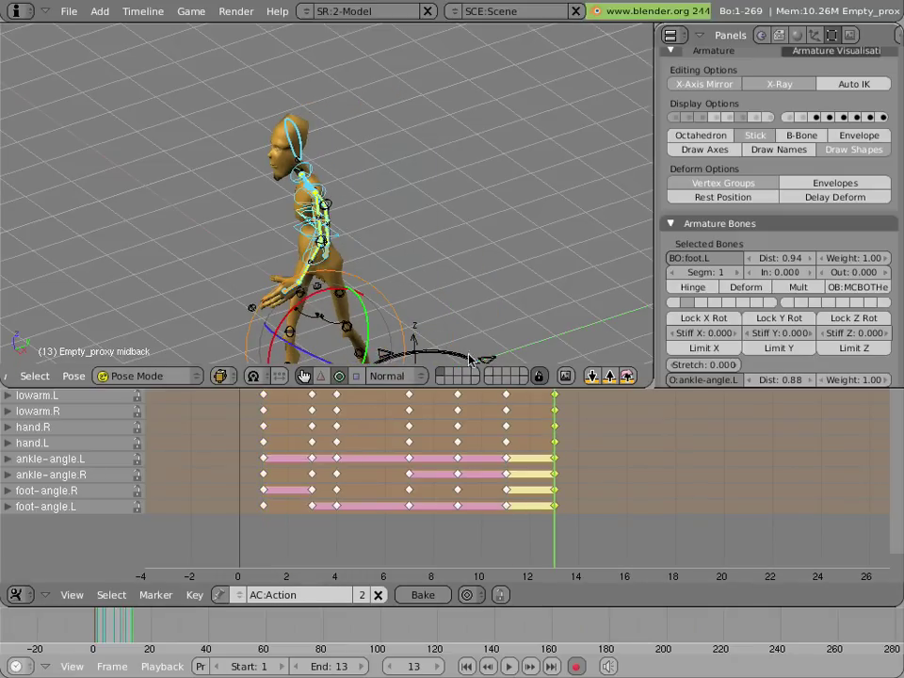
Show the figure down to its feet in side view and return to frame 1.
middle_drag(403, 288, 424, 185)
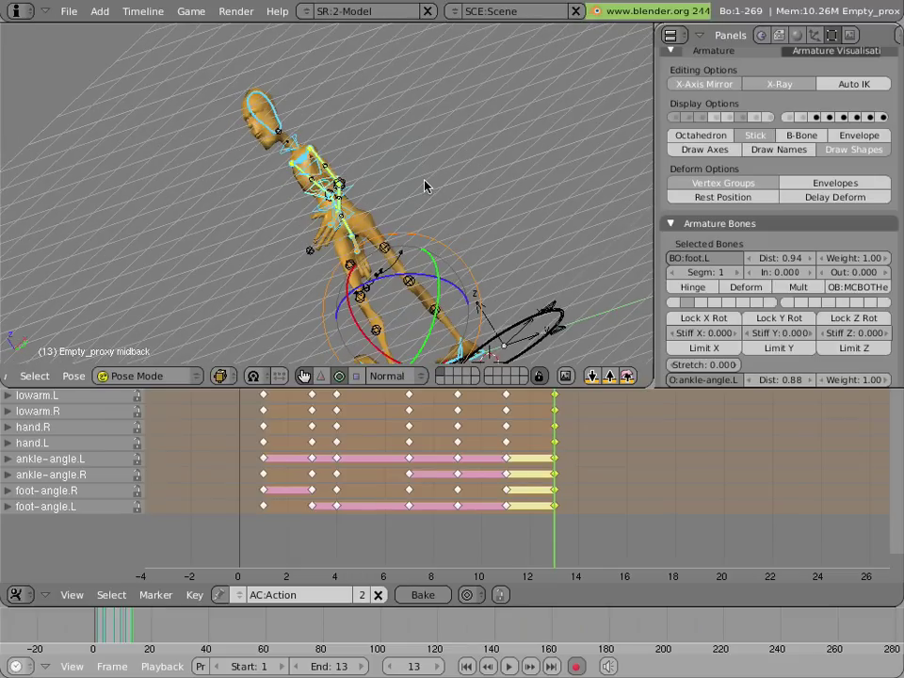
key(KP_3)
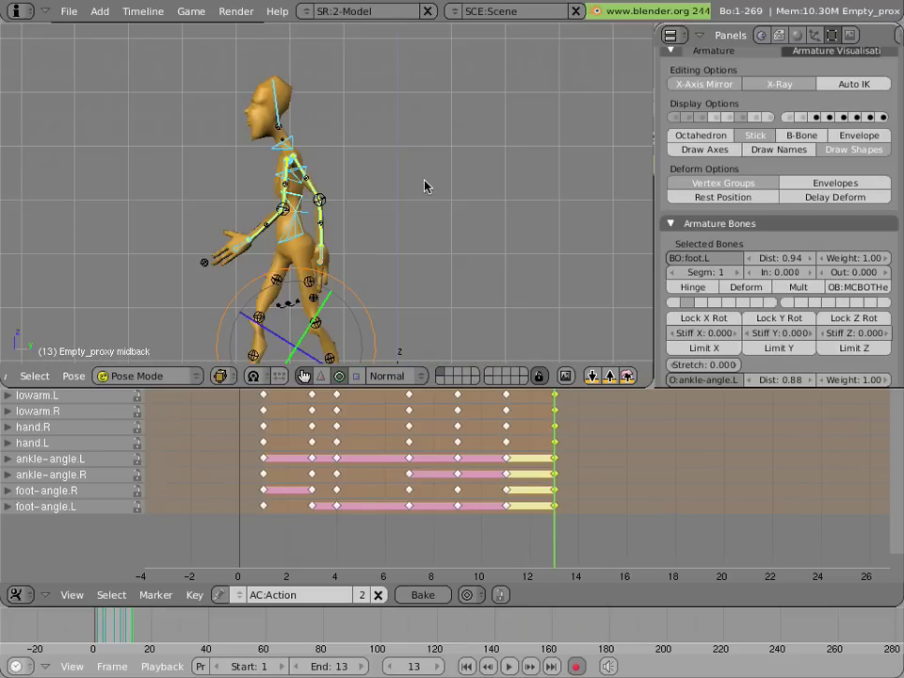
shift+middle_drag(416, 181, 457, 103)
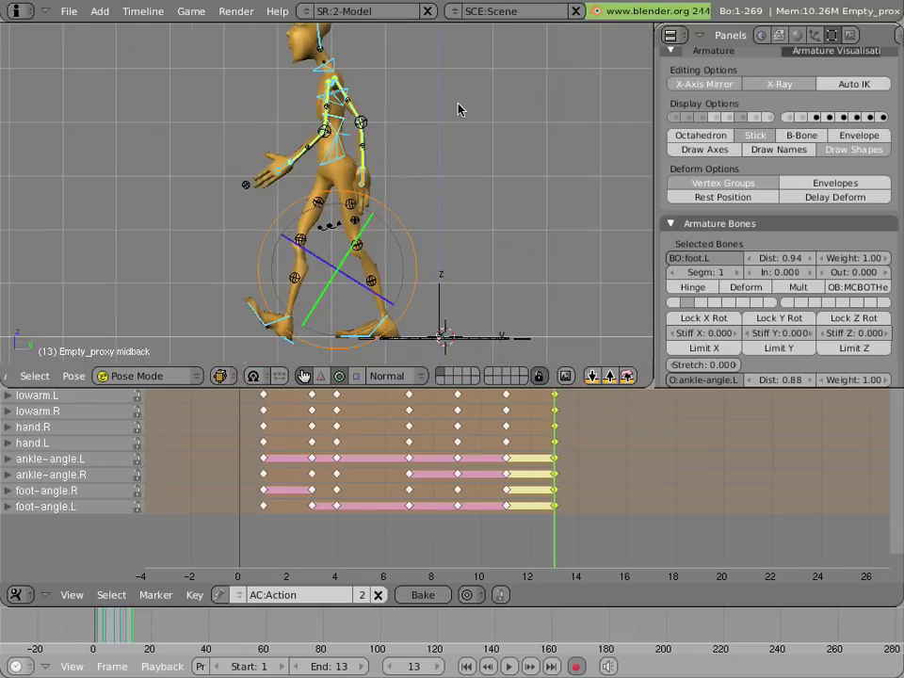
click(456, 449)
drag(381, 456, 251, 442)
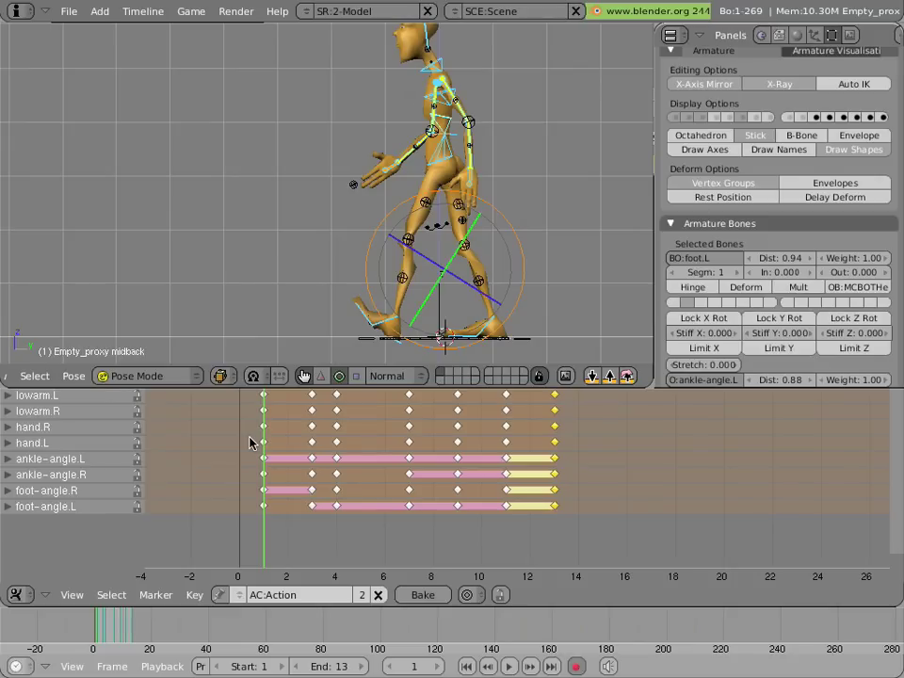
drag(251, 442, 243, 467)
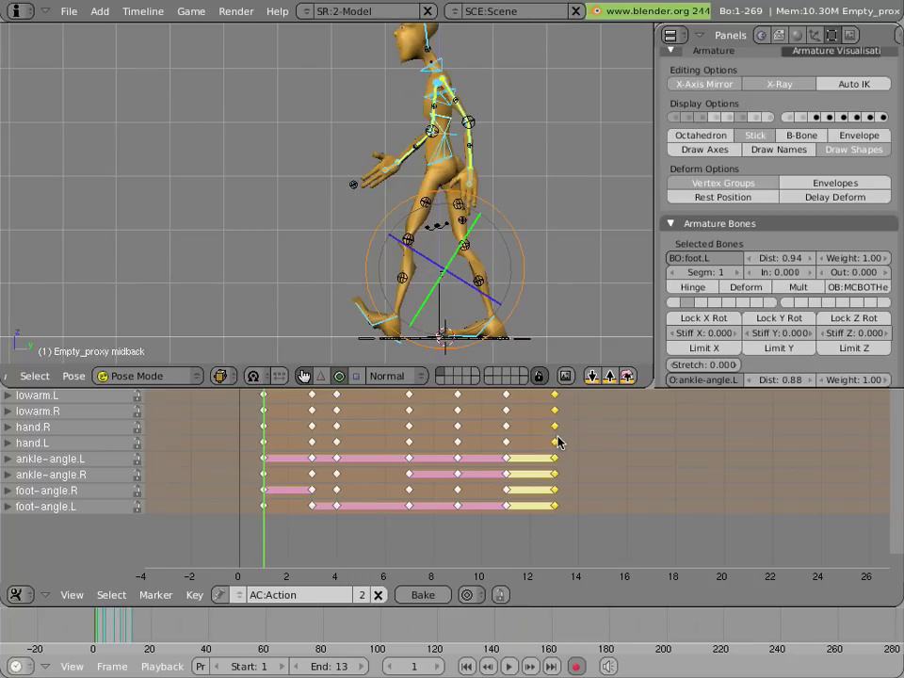
Go to frame 25, twelve frames past frame 13, and paste frame 1's pose there with keys on all bones.
key(Up)
key(Right)
key(Right)
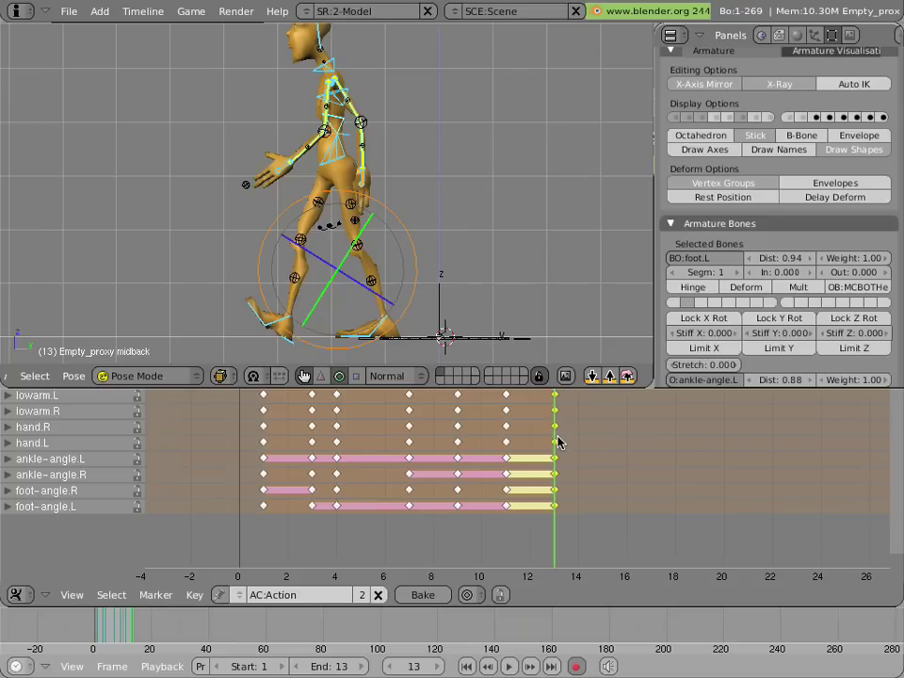
key(Left)
key(Left)
key(Up)
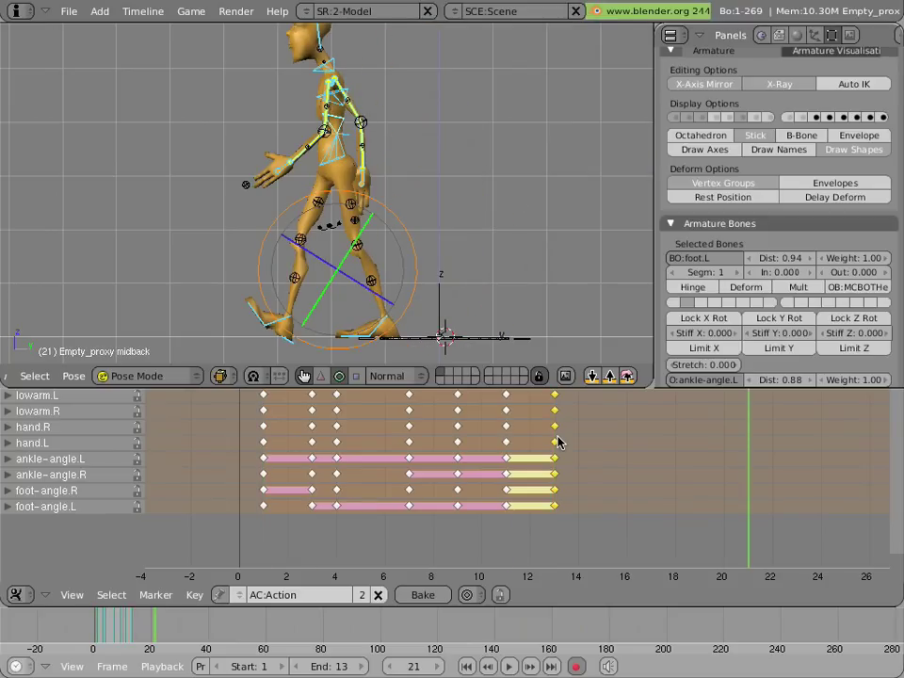
key(Down)
key(Down)
key(Up)
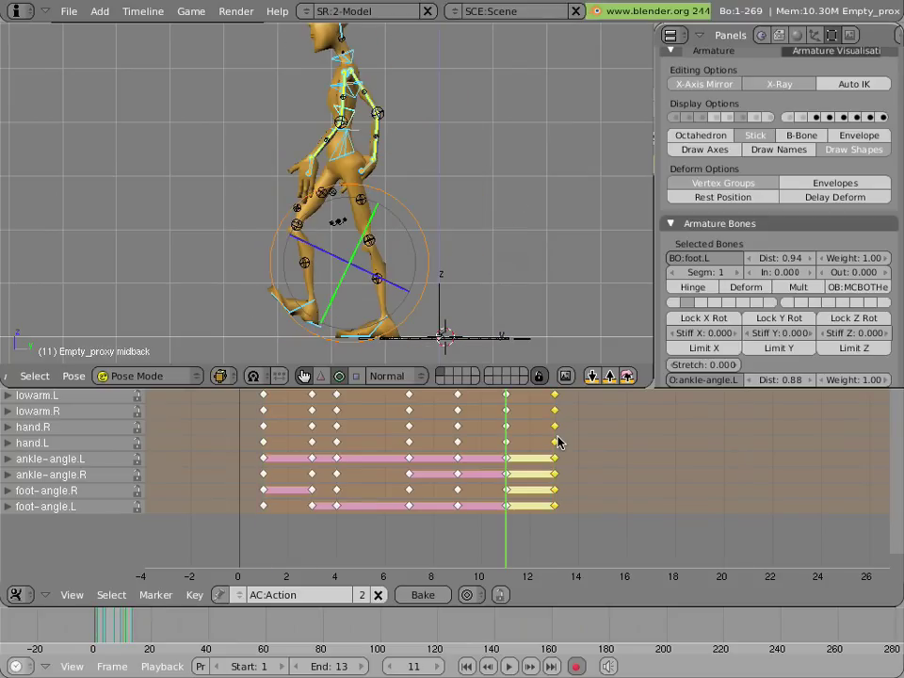
key(Right)
key(Right)
key(Up)
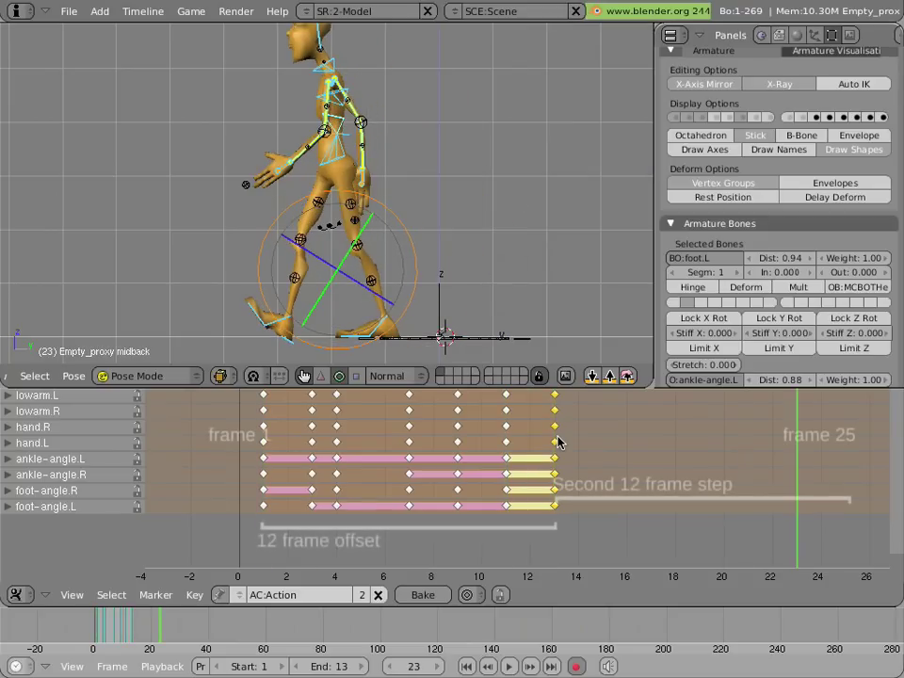
key(Right)
key(Right)
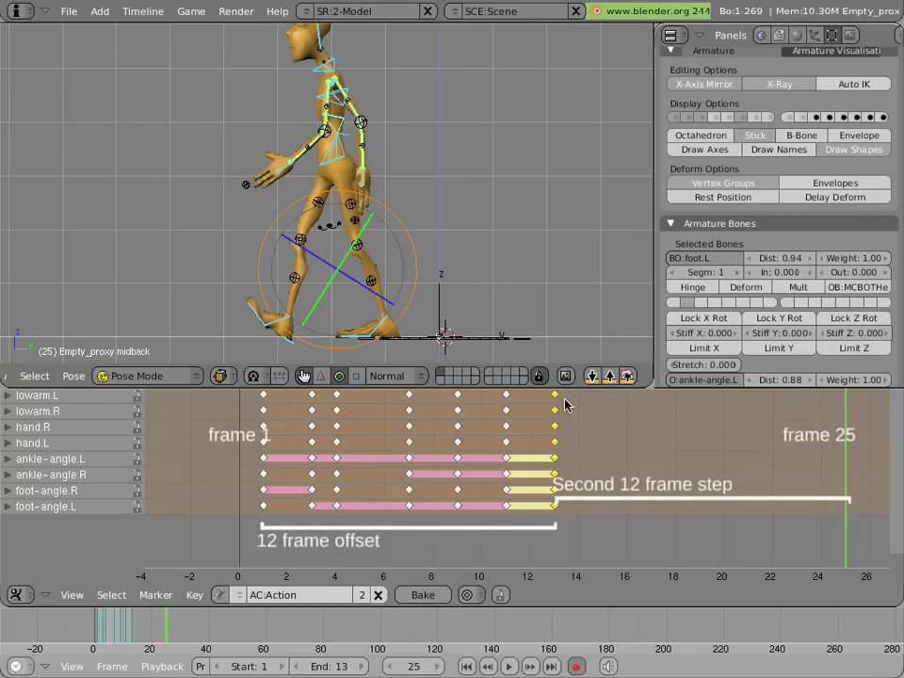
click(610, 376)
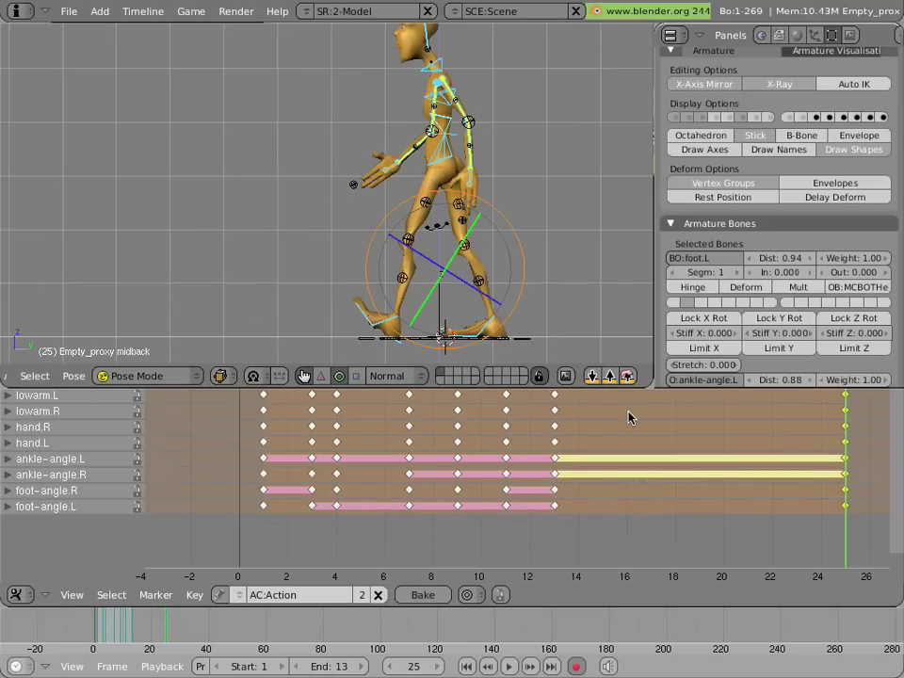
On frame 13, select the foot.R, foot.L and torso bones together.
drag(633, 420, 567, 423)
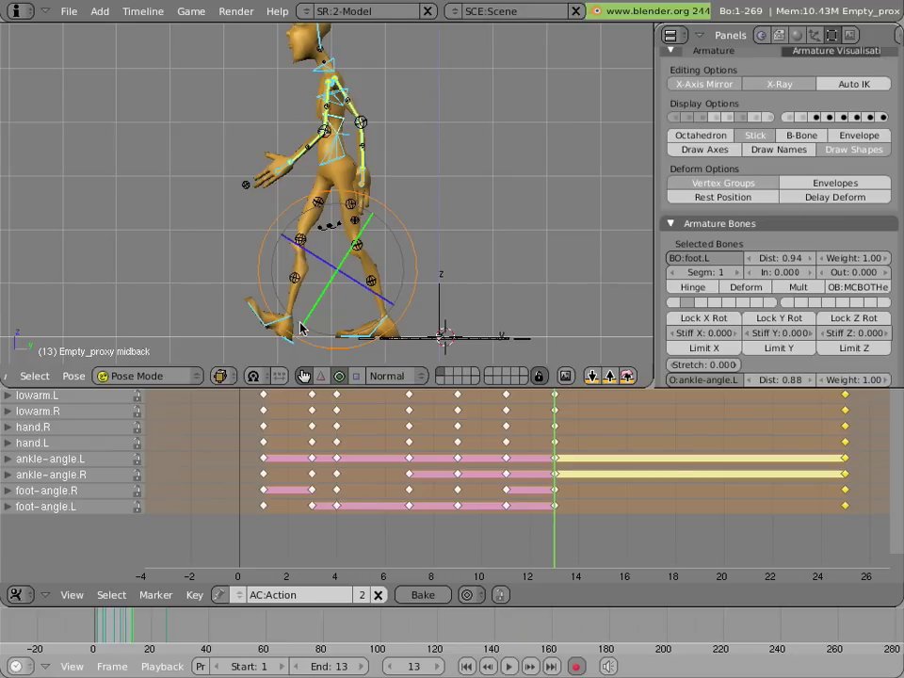
scroll(298, 330, up, 2)
scroll(242, 320, up, 2)
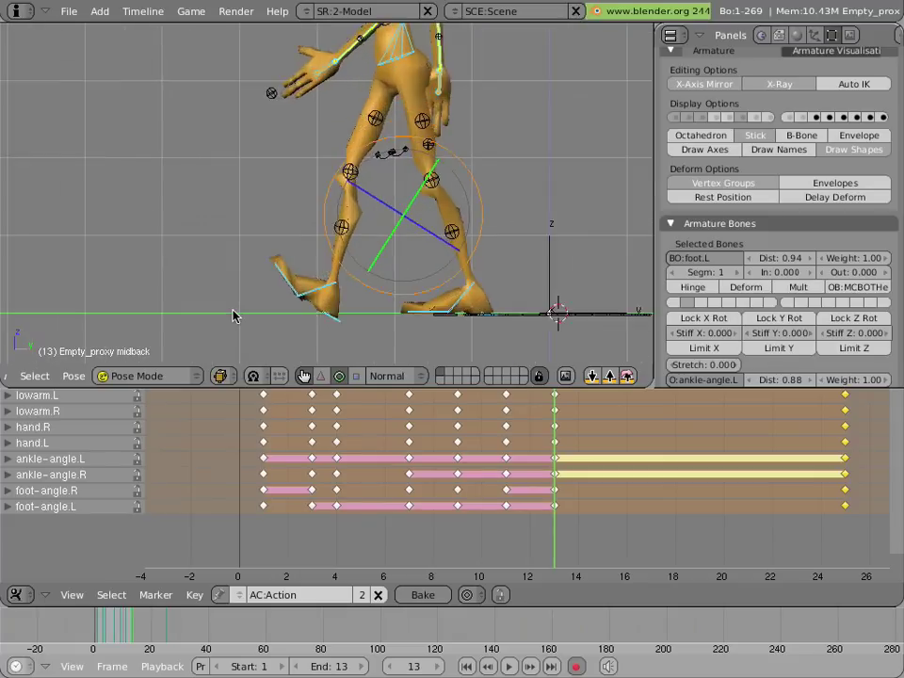
shift+middle_drag(241, 320, 279, 178)
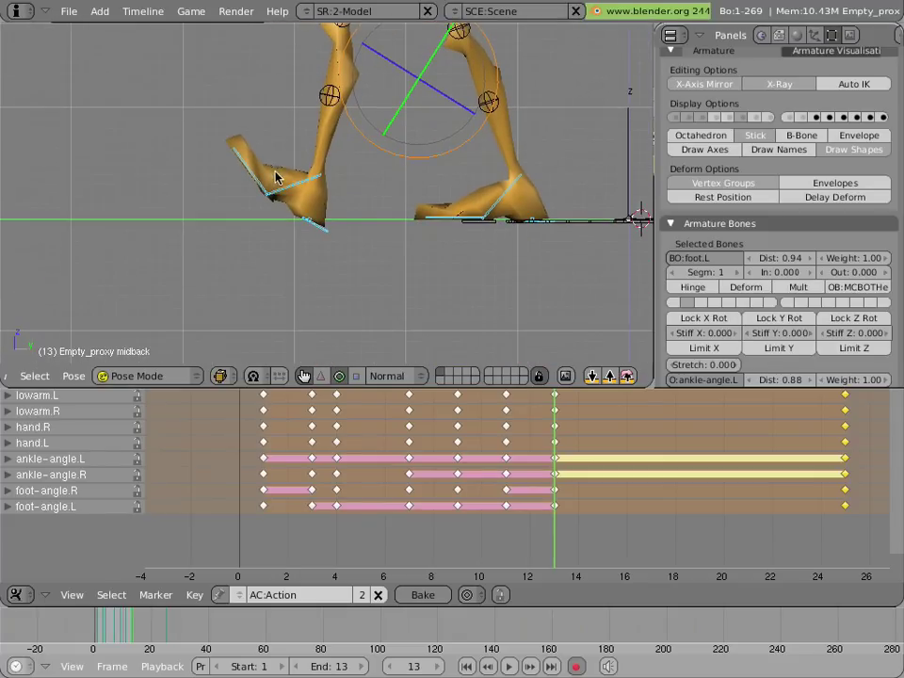
right_click(316, 238)
middle_drag(520, 210, 514, 253)
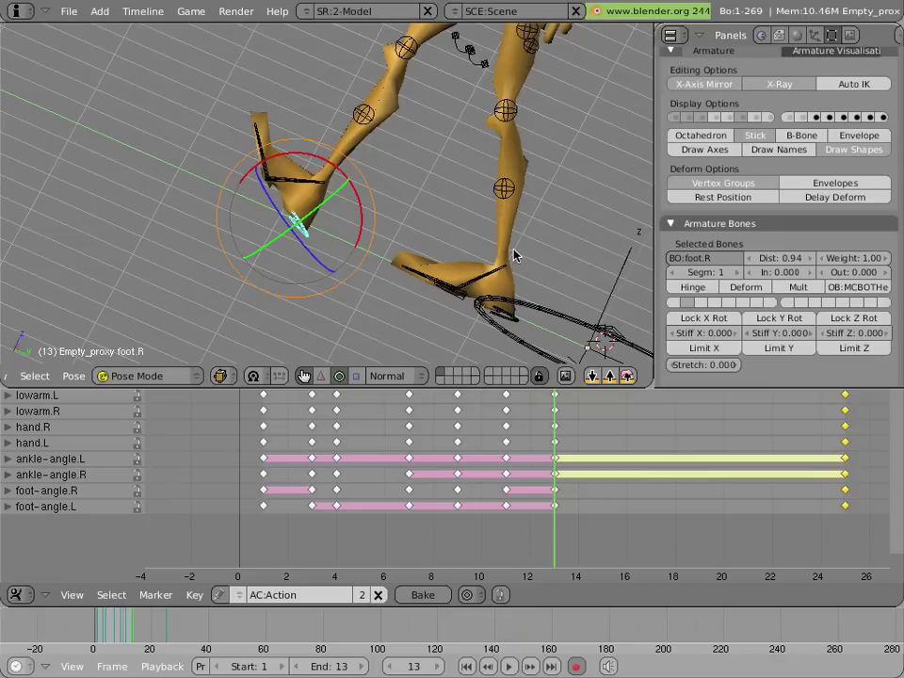
shift+right_click(520, 322)
middle_drag(372, 123, 499, 85)
shift+right_click(497, 73)
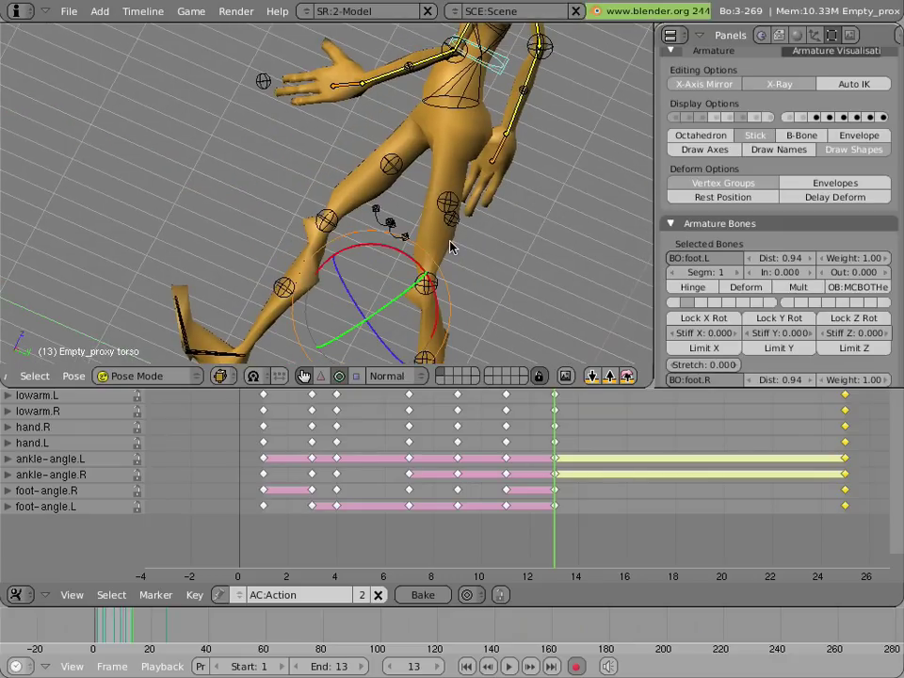
In side view, place the 3D cursor just below the front foot's foot.R bone as a position marker for frame 13.
key(KP_3)
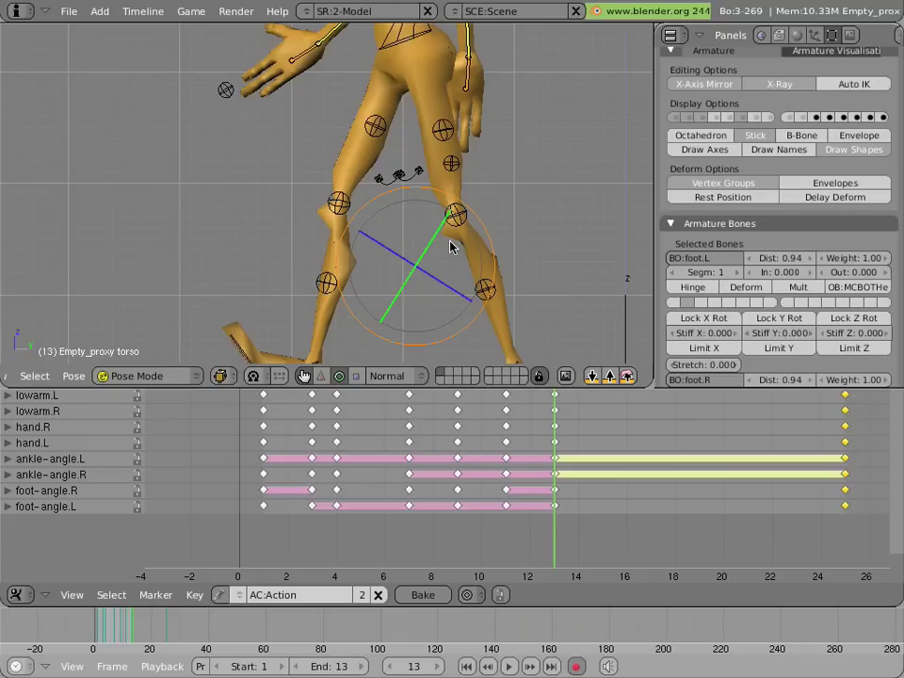
shift+middle_drag(456, 258, 482, 54)
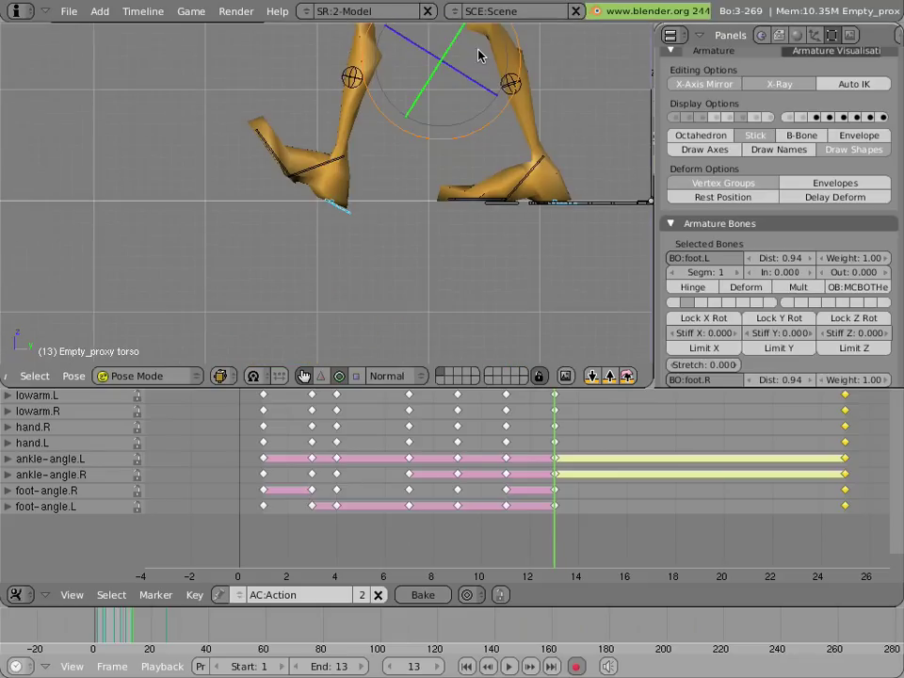
click(332, 236)
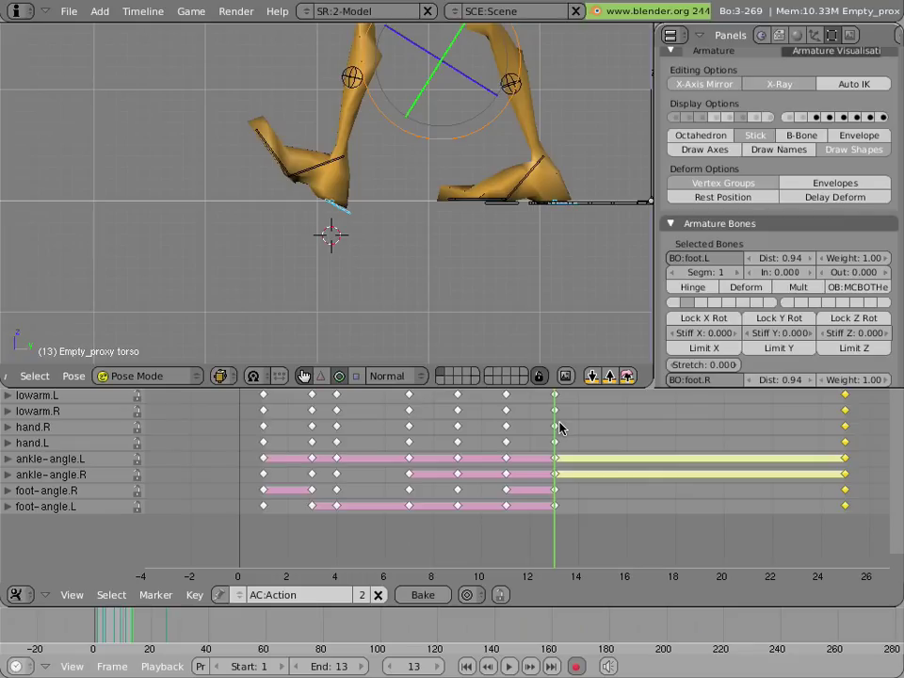
On frame 25, move the selected feet and torso bones forward along Y until the rear foot's heel lines up with the 3D cursor.
drag(559, 428, 847, 434)
shift+middle_drag(554, 237, 387, 262)
key(shift+e)
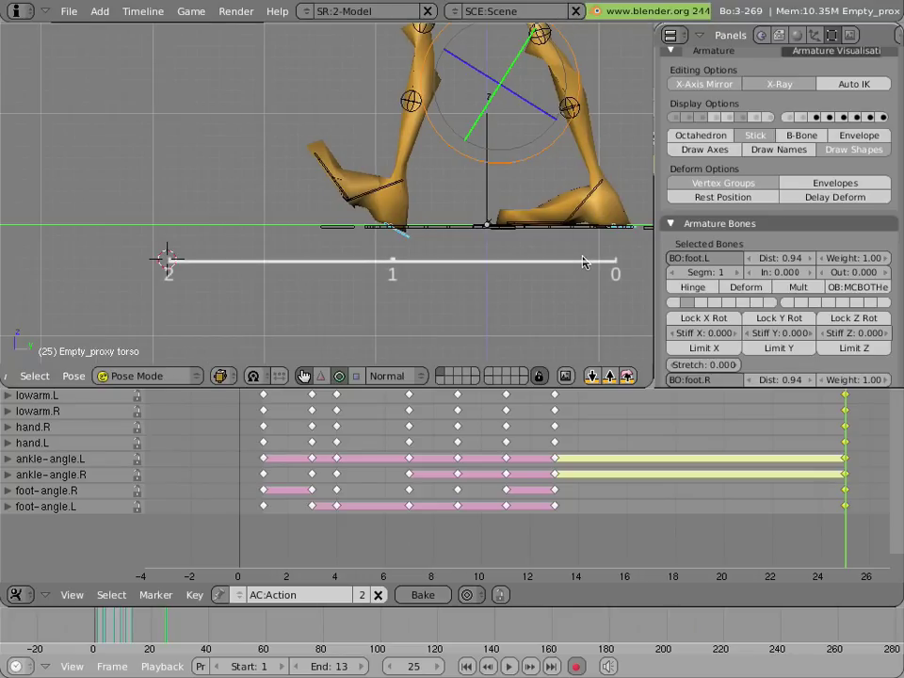
key(g)
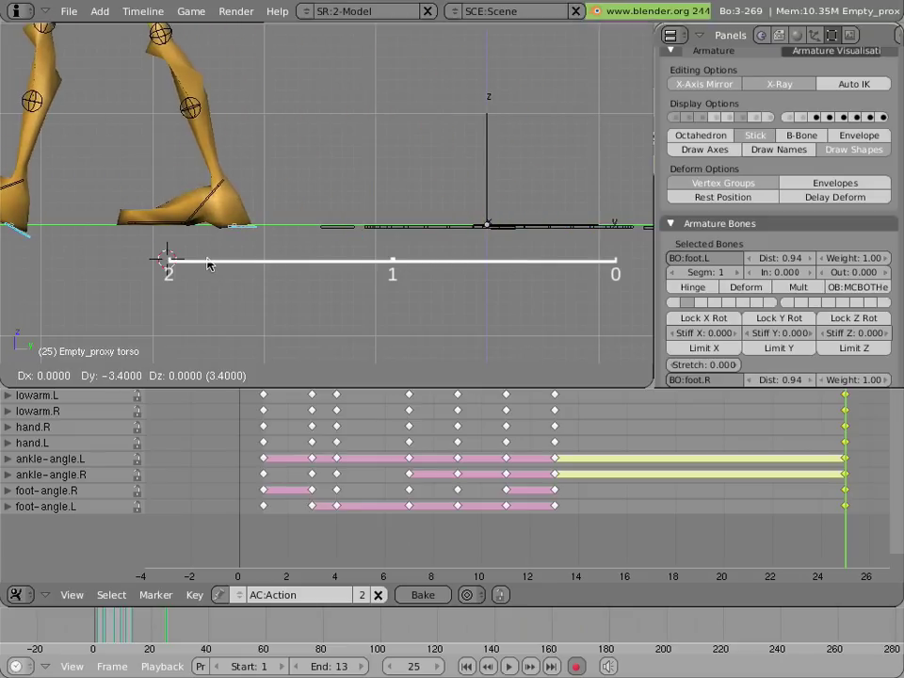
click(143, 263)
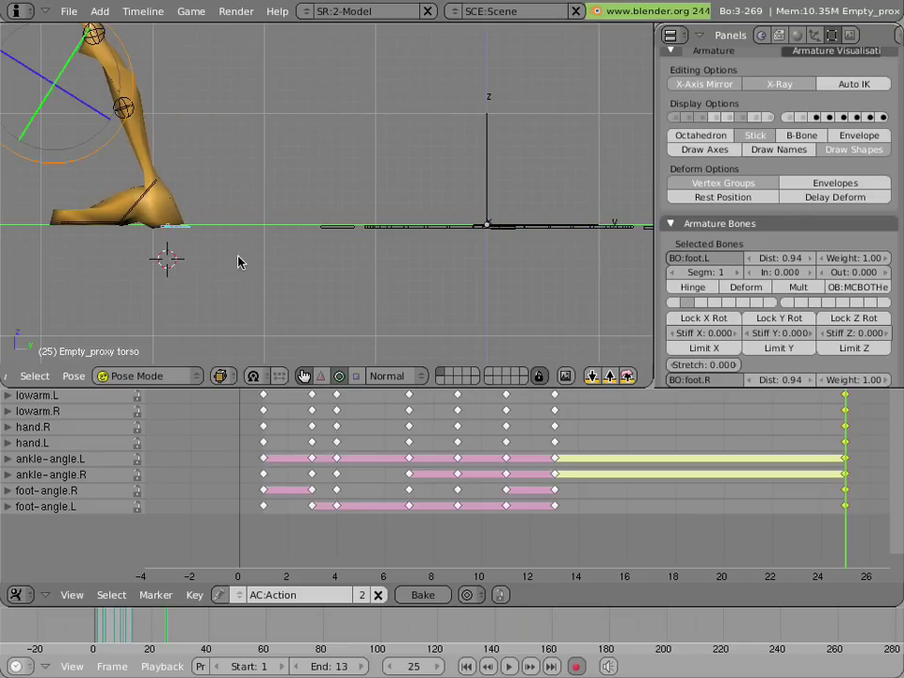
Copy the pose of all bones on frame 7 and paste it flipped on frame 19, a 12-frame offset.
scroll(242, 226, down, 3)
shift+middle_drag(242, 228, 313, 302)
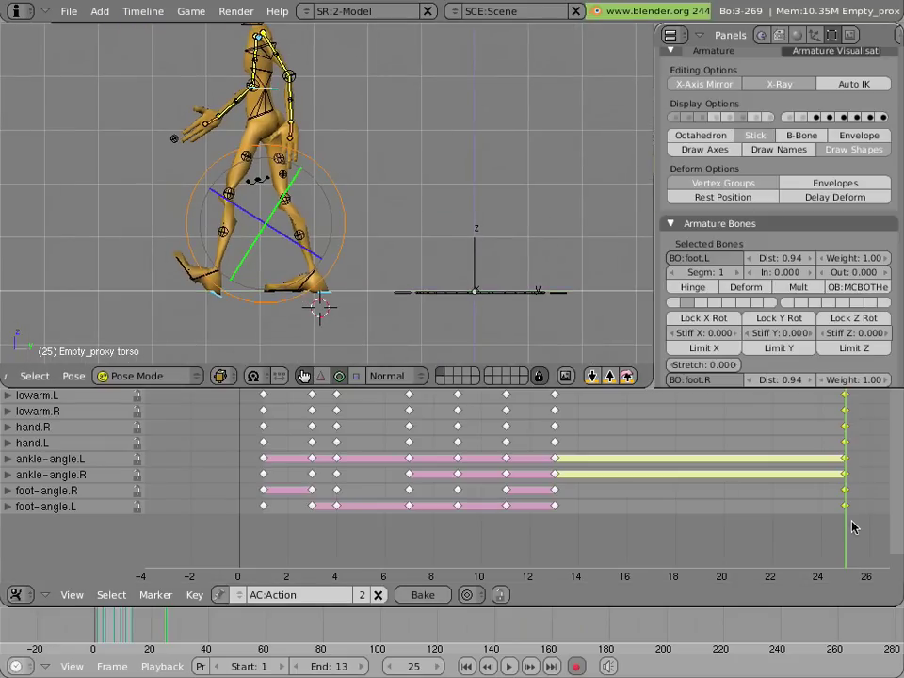
drag(844, 518, 858, 486)
drag(858, 487, 431, 473)
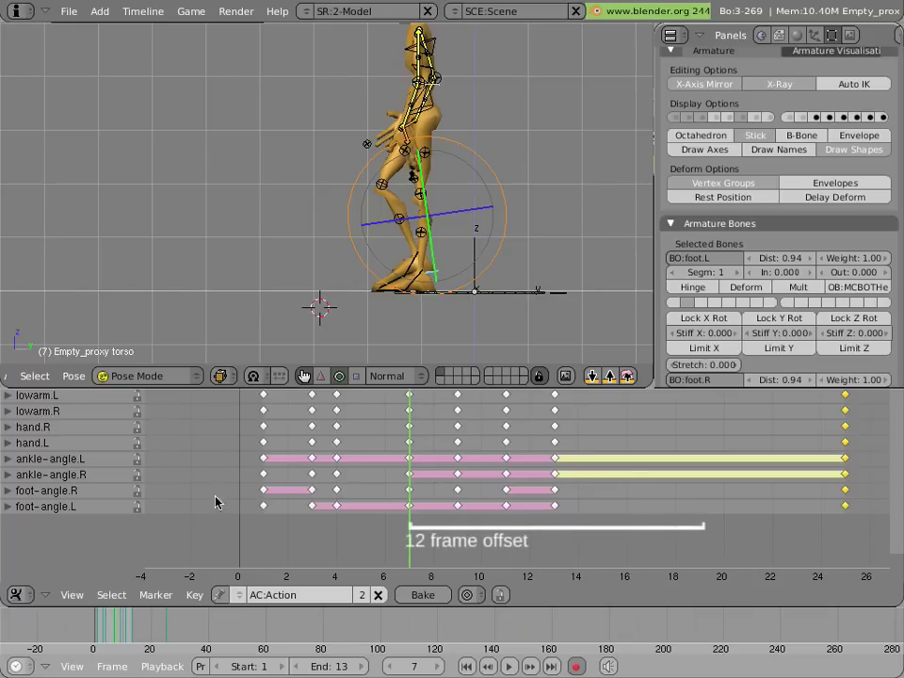
key(a)
key(a)
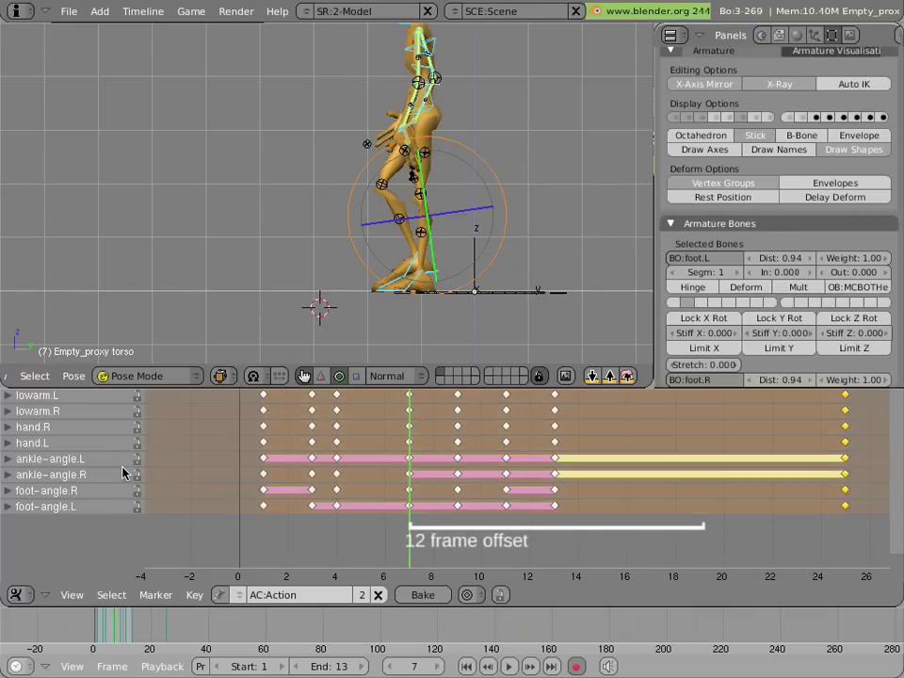
click(596, 376)
drag(595, 443, 713, 455)
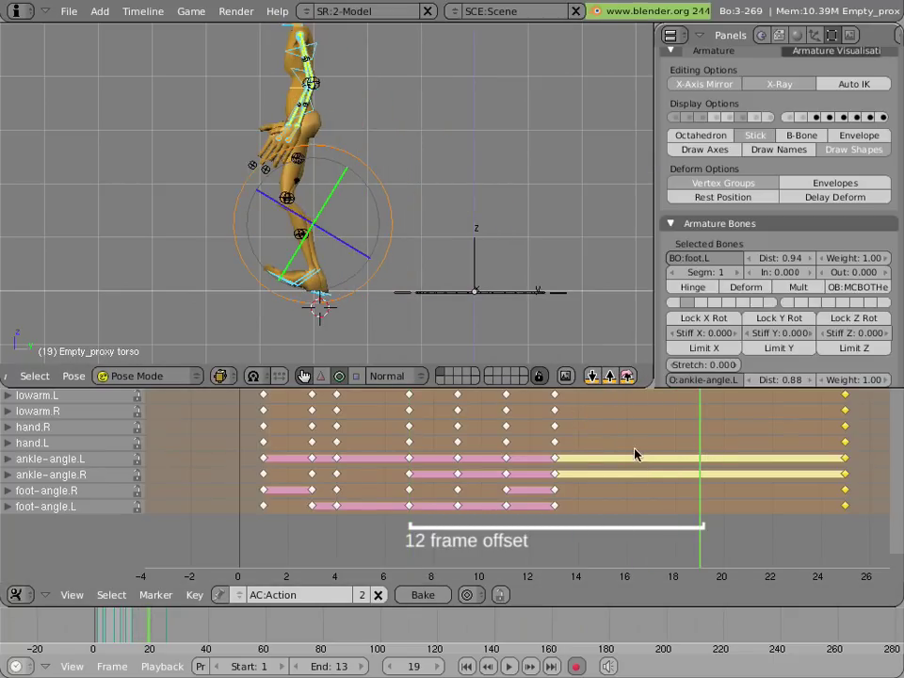
click(563, 453)
drag(593, 456, 712, 454)
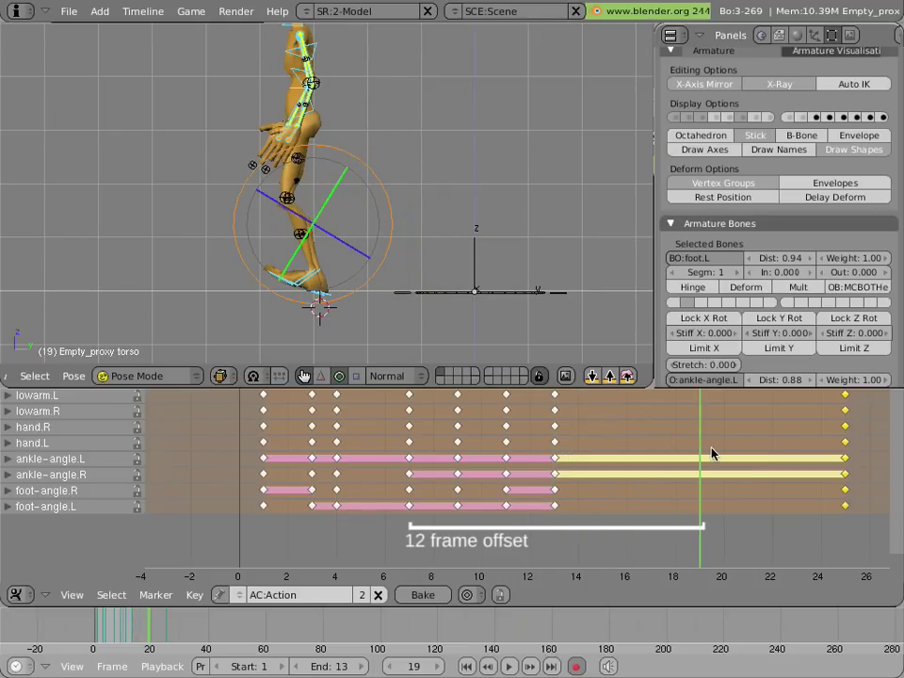
click(627, 377)
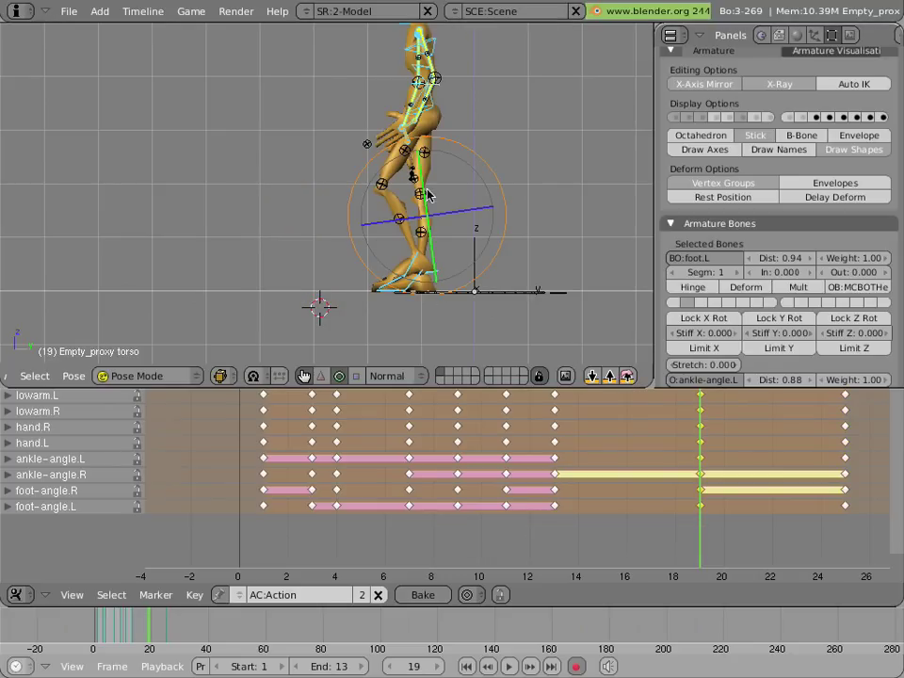
On frame 19, select the torso, foot.R and foot.L bones and move them forward 2 units along Y, lining up the planted foot with the 3D cursor.
right_click(441, 90)
right_click(441, 91)
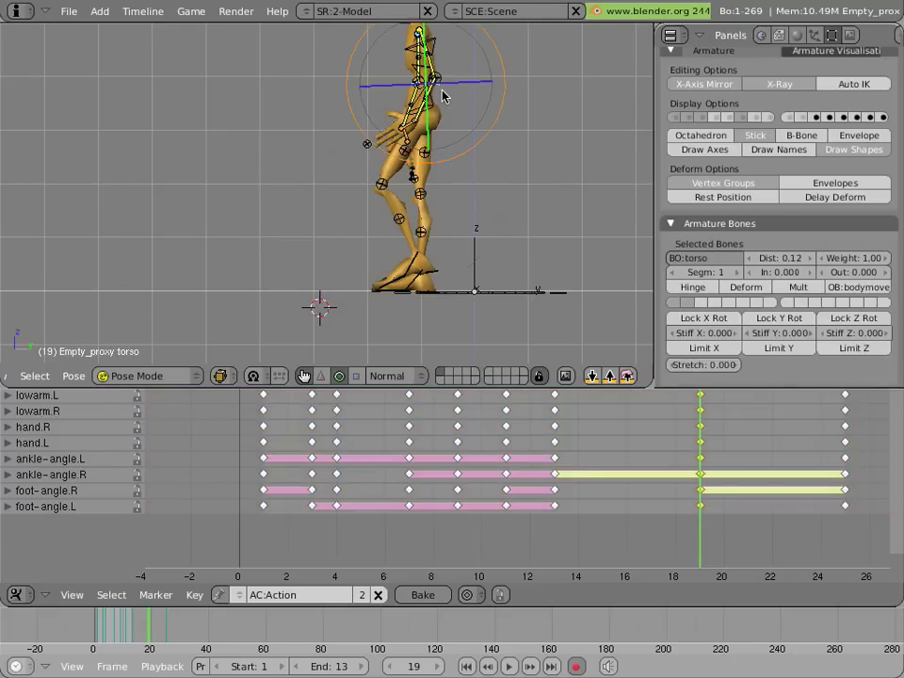
scroll(402, 288, up, 2)
scroll(403, 295, up, 1)
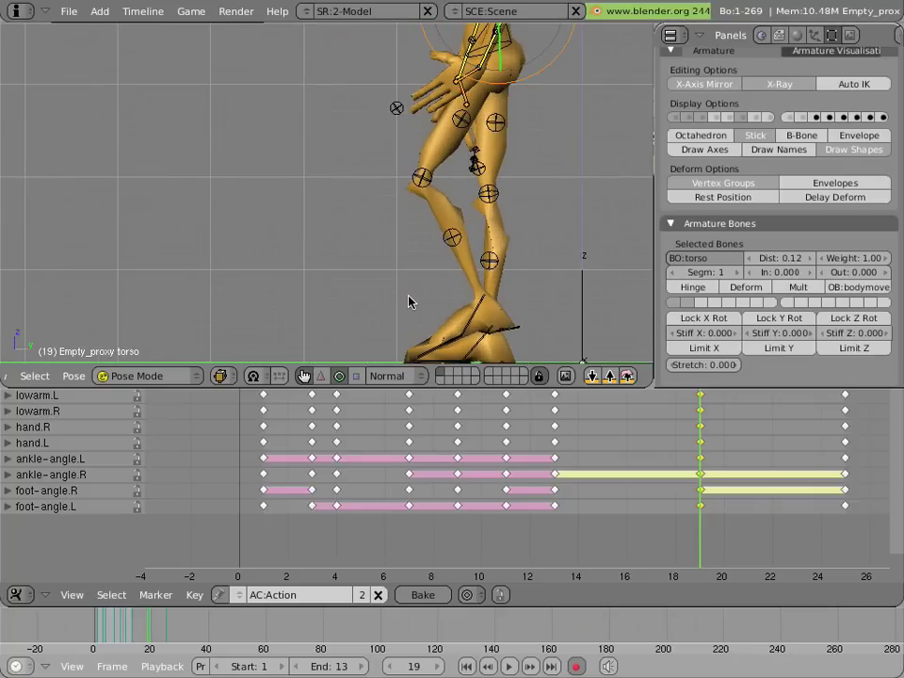
shift+middle_drag(409, 301, 422, 188)
scroll(421, 187, up, 1)
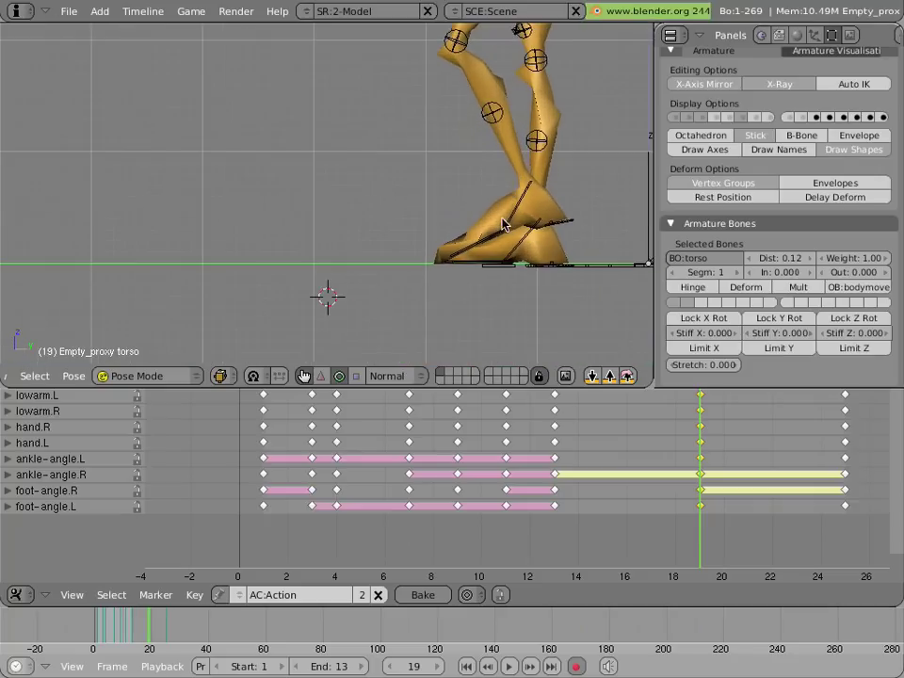
right_click(576, 266)
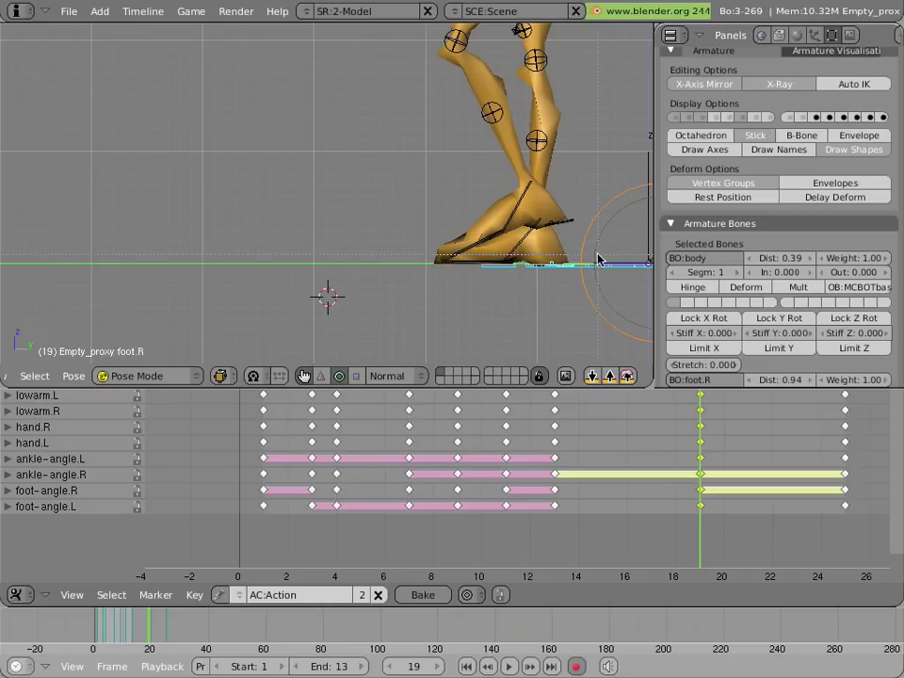
shift+right_click(598, 259)
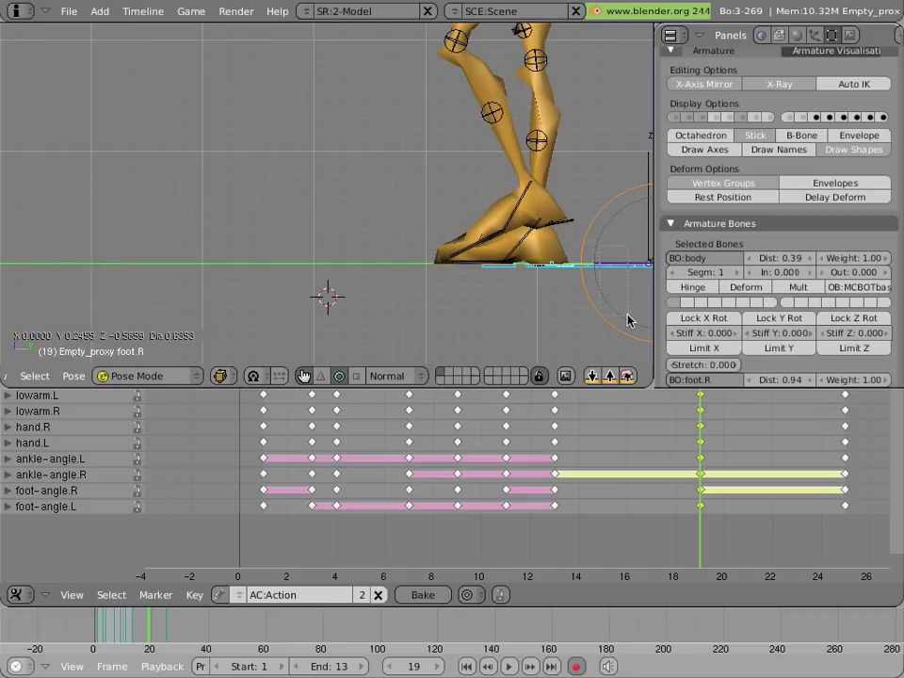
shift+right_click(570, 224)
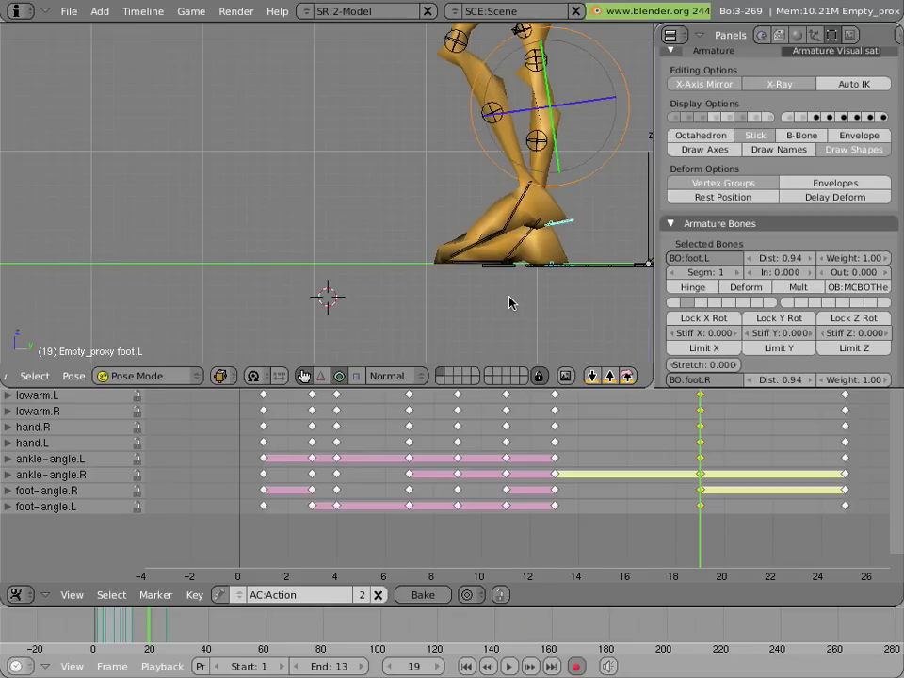
scroll(510, 301, up, 1)
key(g)
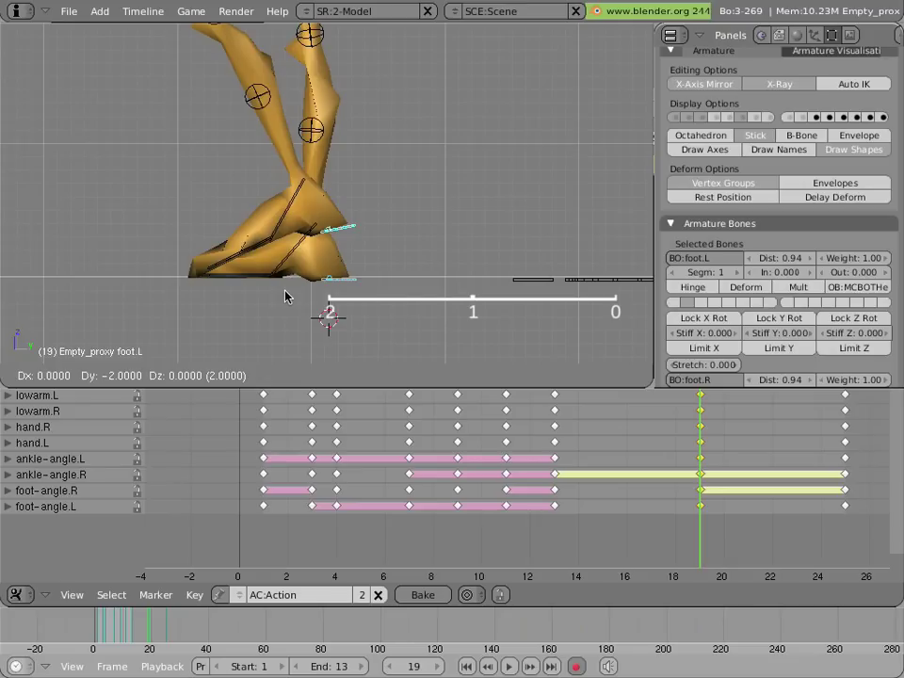
click(285, 298)
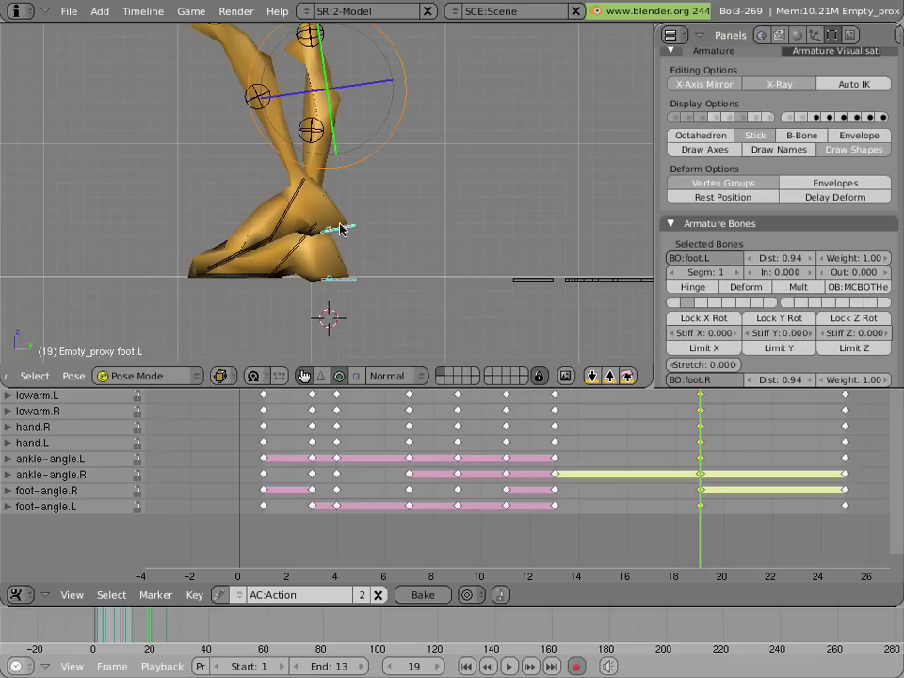
Copy the pose of all bones on frame 3 and paste it flipped on frame 15, a 12-frame offset.
scroll(339, 229, down, 3)
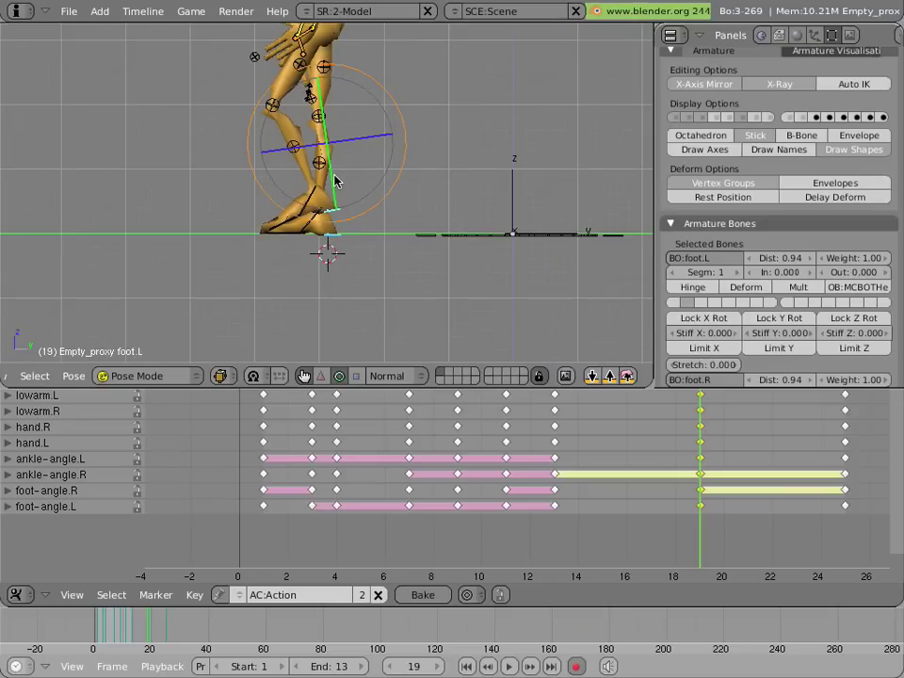
shift+middle_drag(335, 168, 343, 228)
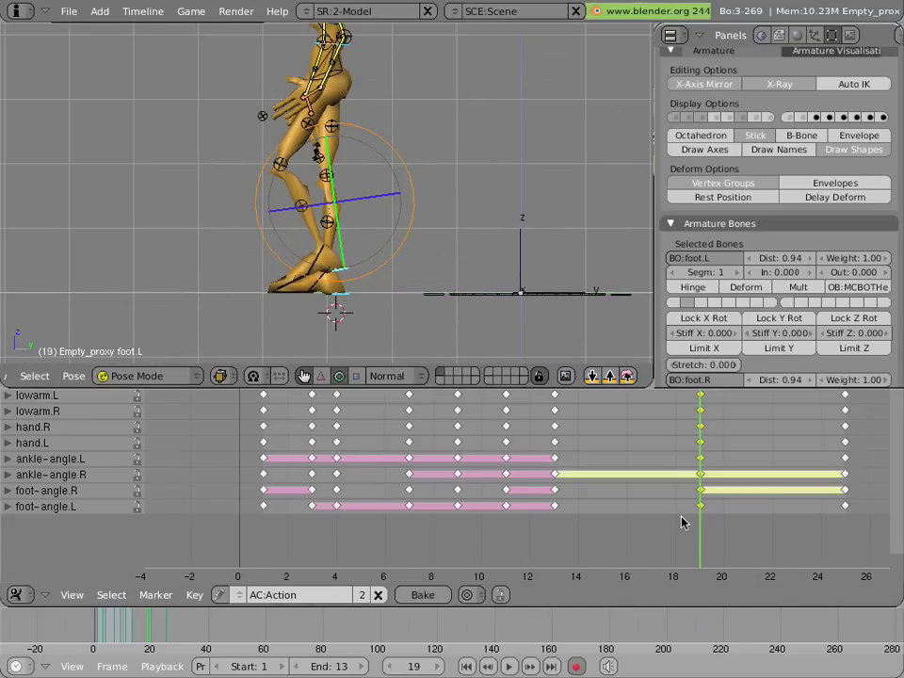
drag(681, 516, 316, 433)
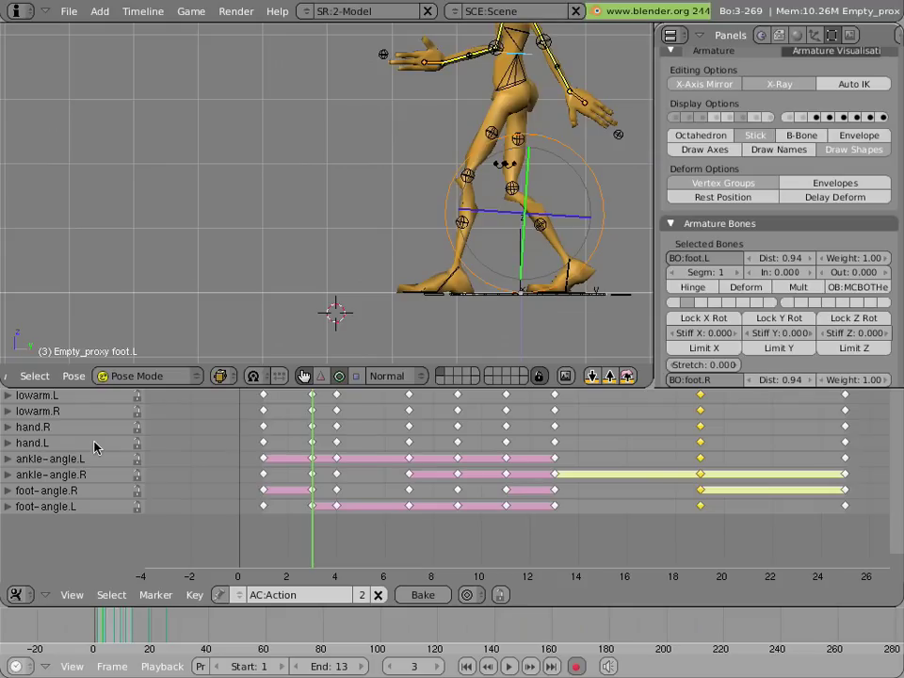
key(a)
key(a)
key(a)
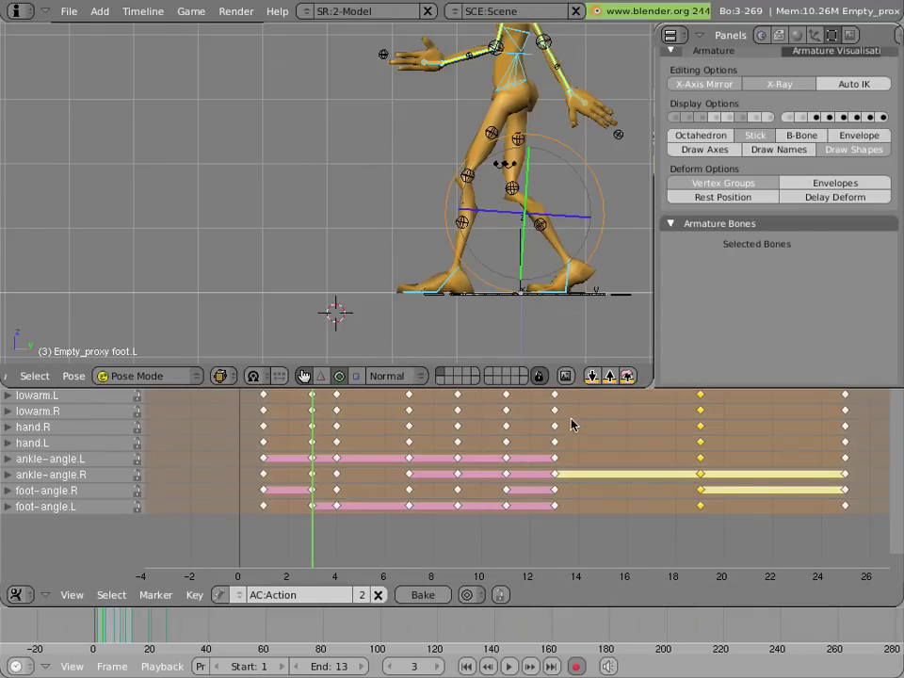
drag(560, 426, 610, 431)
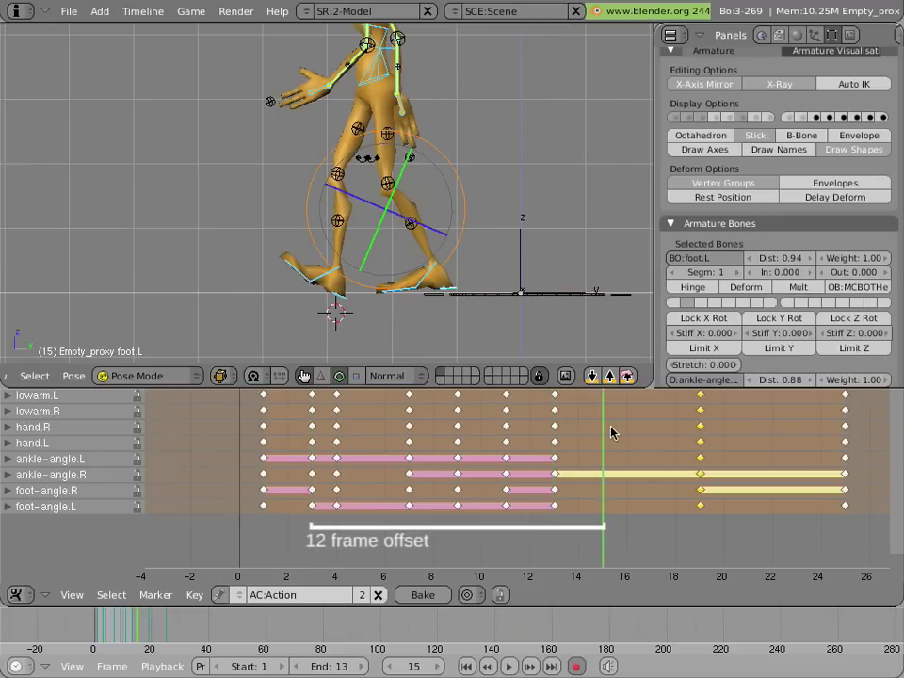
click(627, 377)
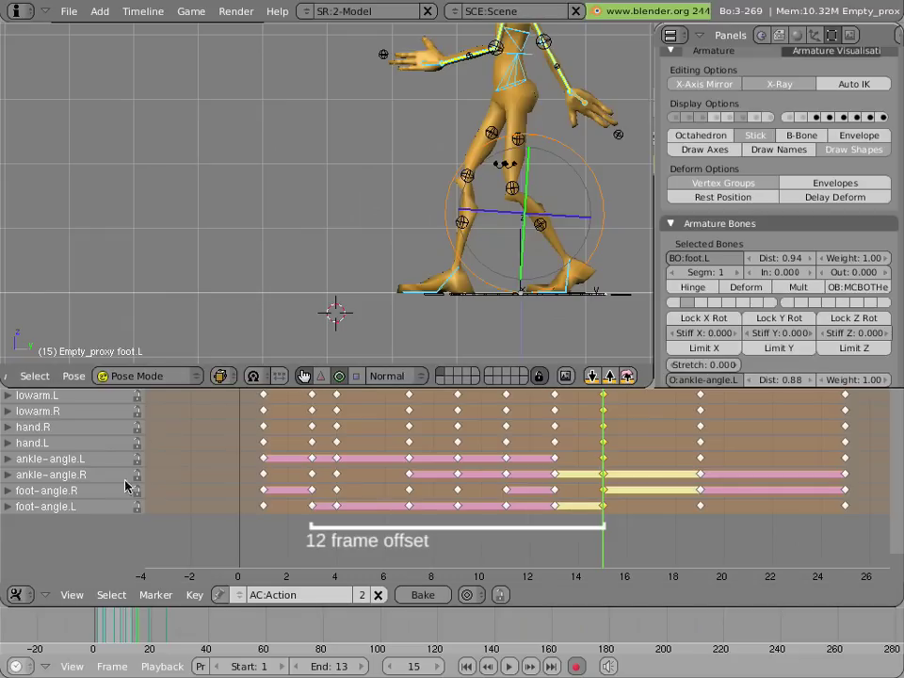
On frame 15, select the foot.L, foot.R and torso bones and move them forward 2 units along Y, lining up the planted heel with the 3D cursor.
middle_drag(500, 179, 508, 322)
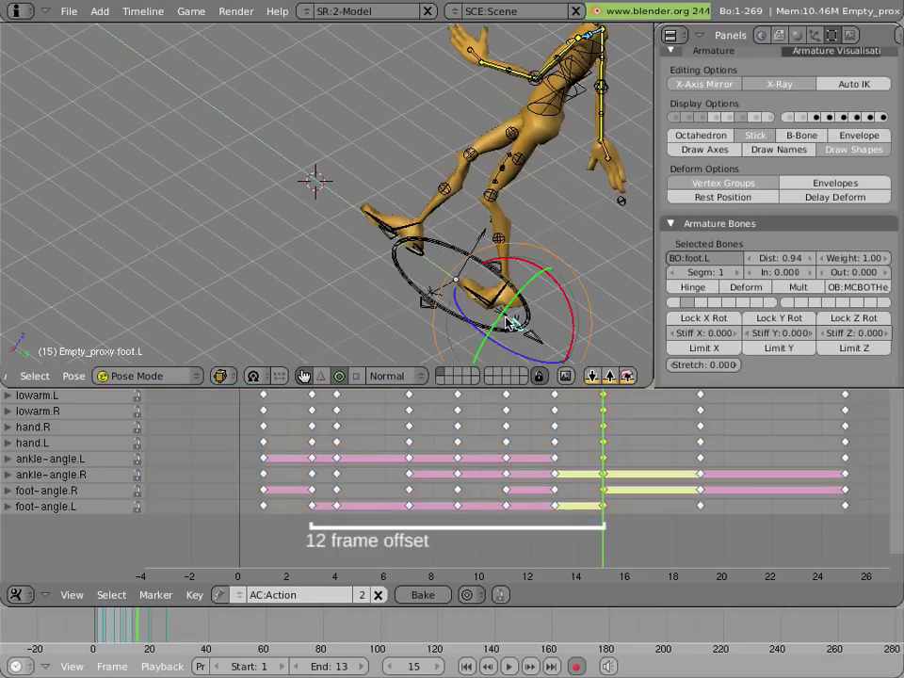
shift+right_click(317, 193)
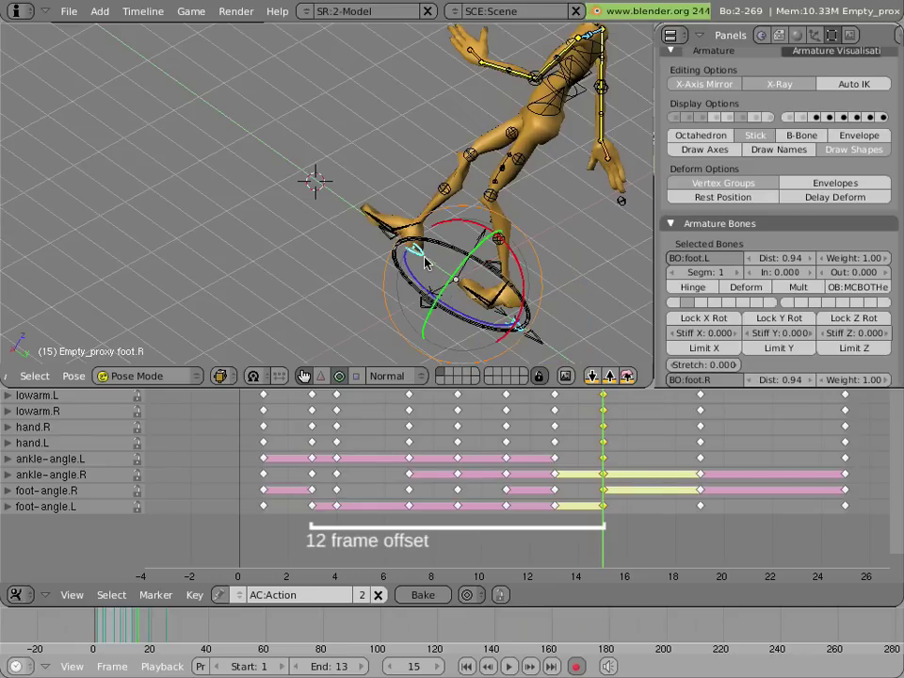
shift+right_click(568, 112)
key(KP_1)
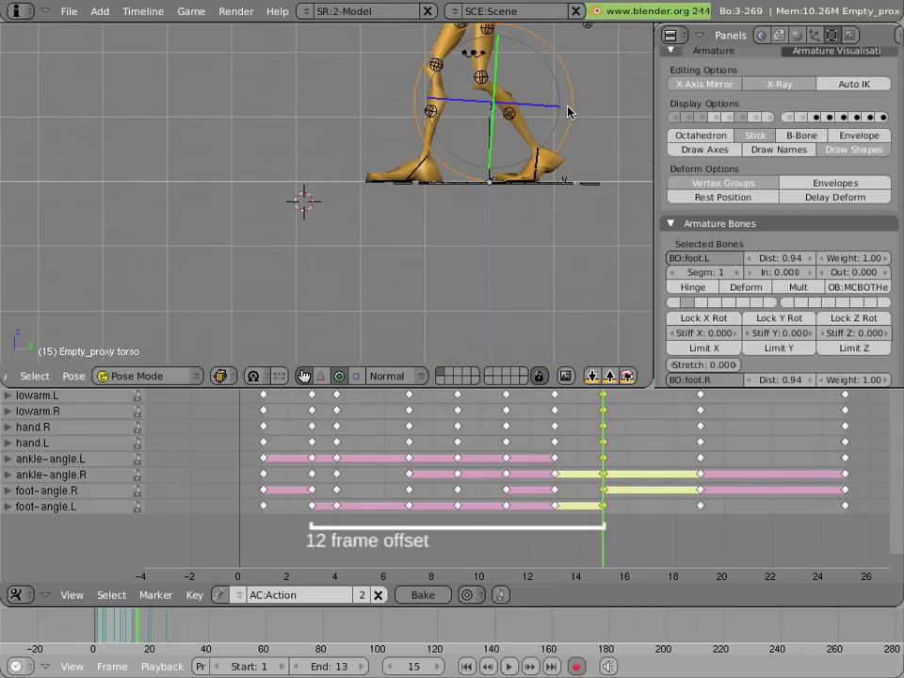
scroll(368, 192, up, 2)
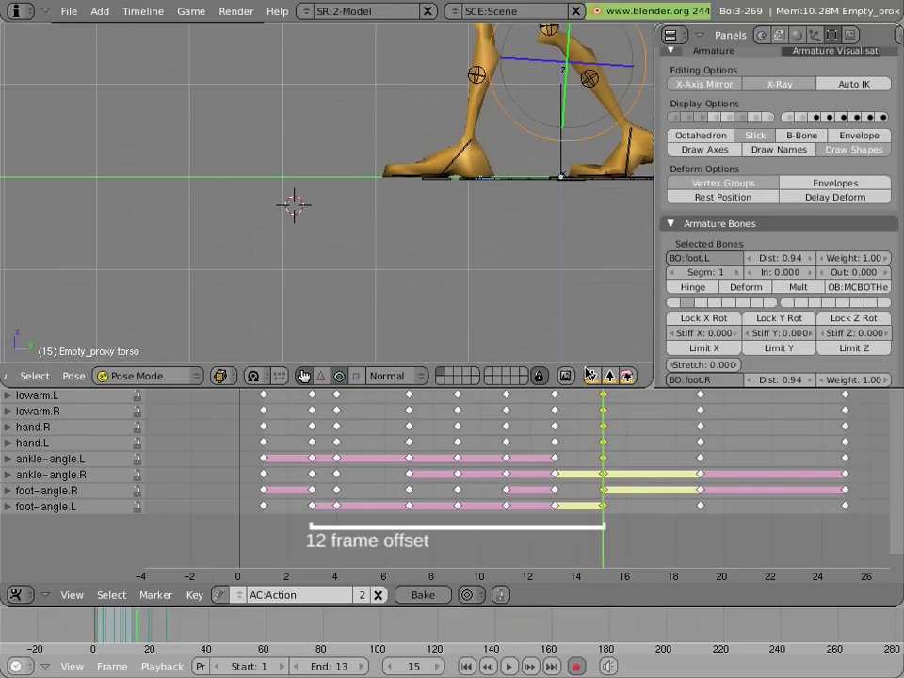
click(558, 467)
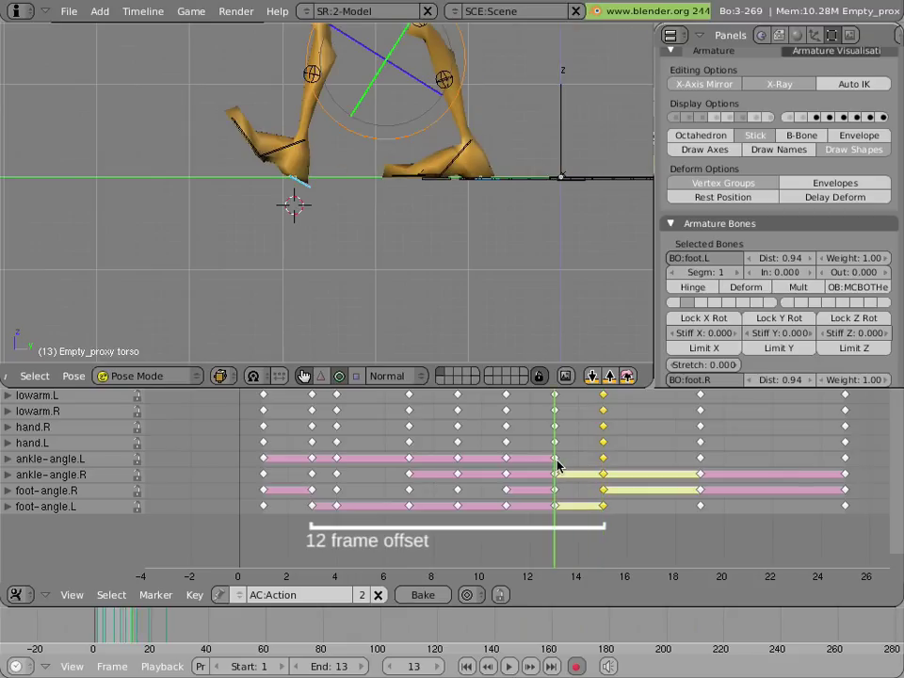
drag(558, 467, 590, 469)
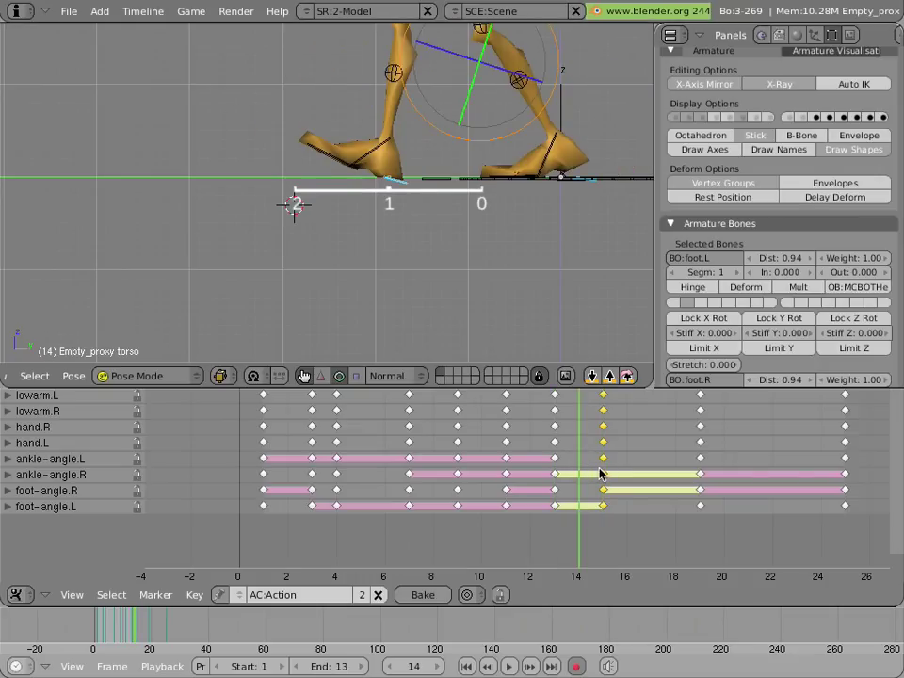
click(603, 475)
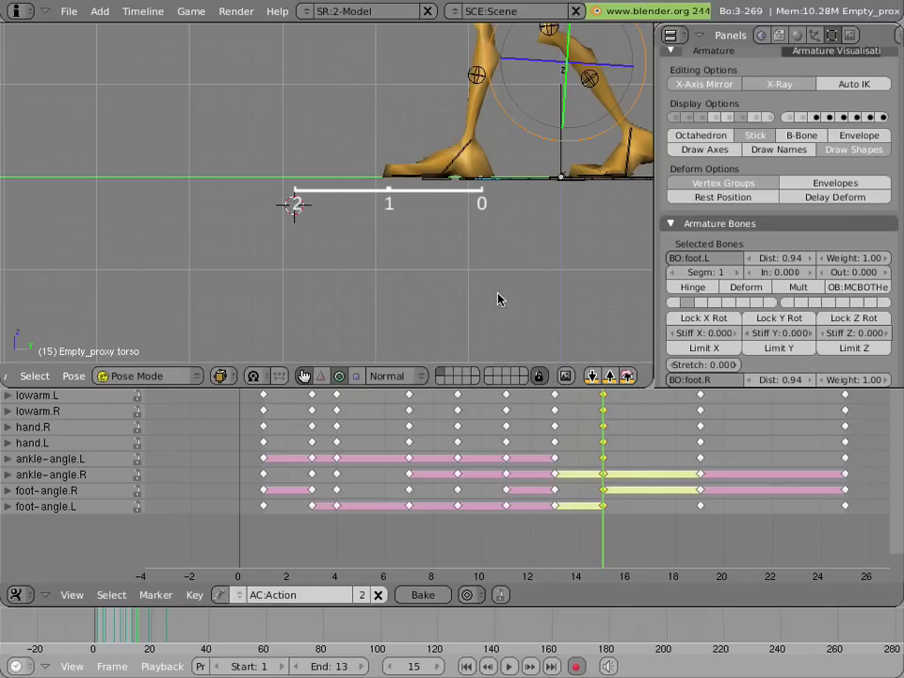
key(g)
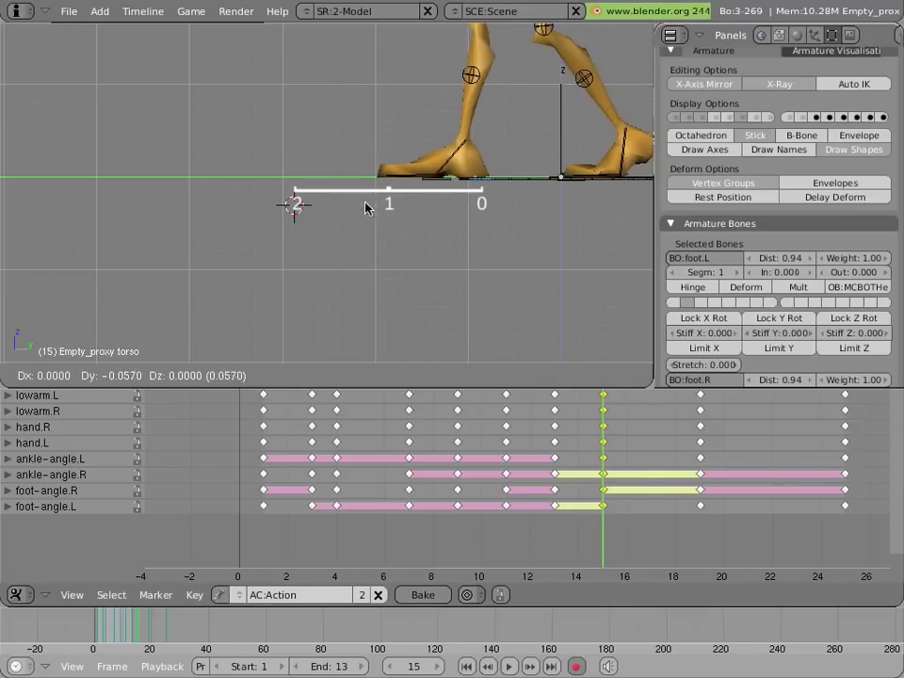
click(191, 208)
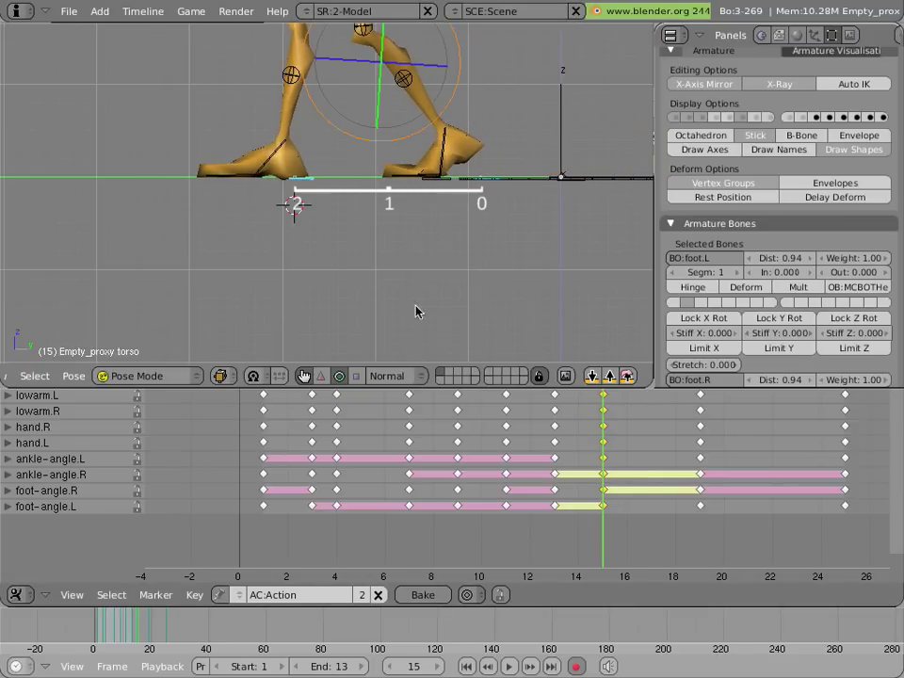
Copy the pose of all bones on frame 4 and paste it flipped on frame 16, a 12-frame offset.
drag(613, 444, 346, 445)
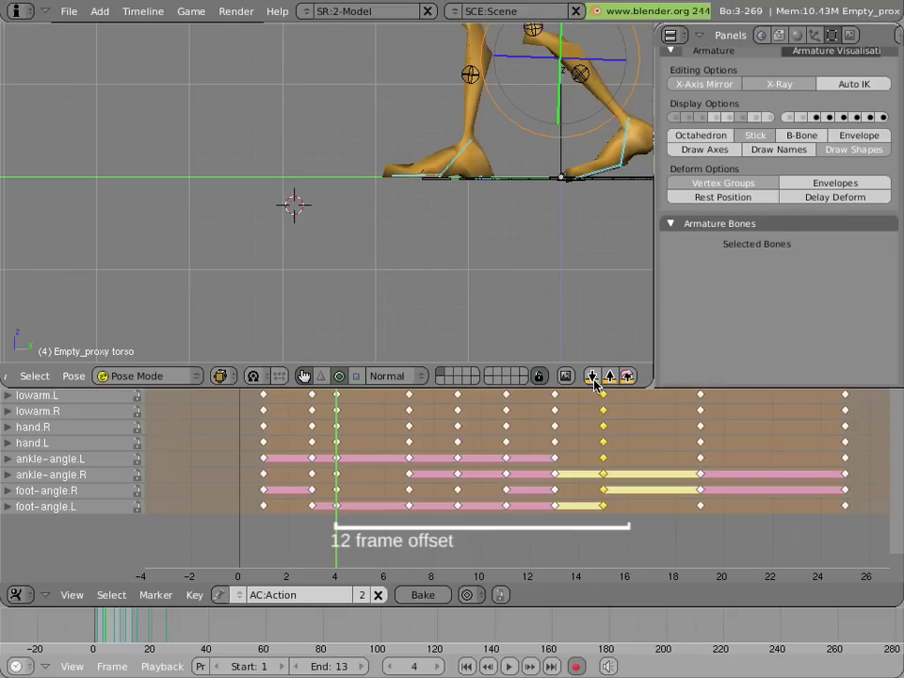
drag(604, 412, 631, 426)
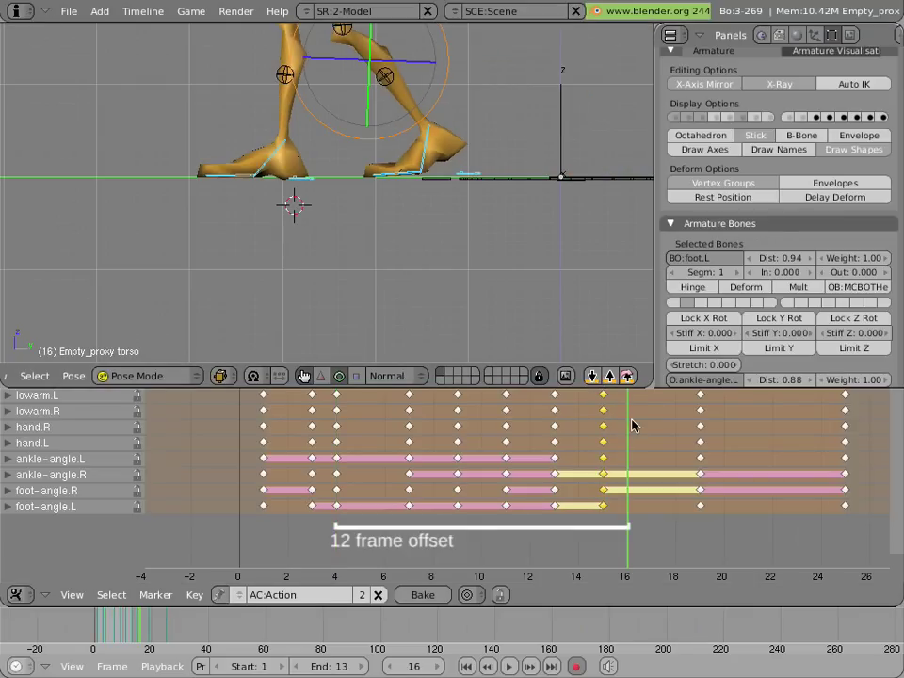
click(626, 376)
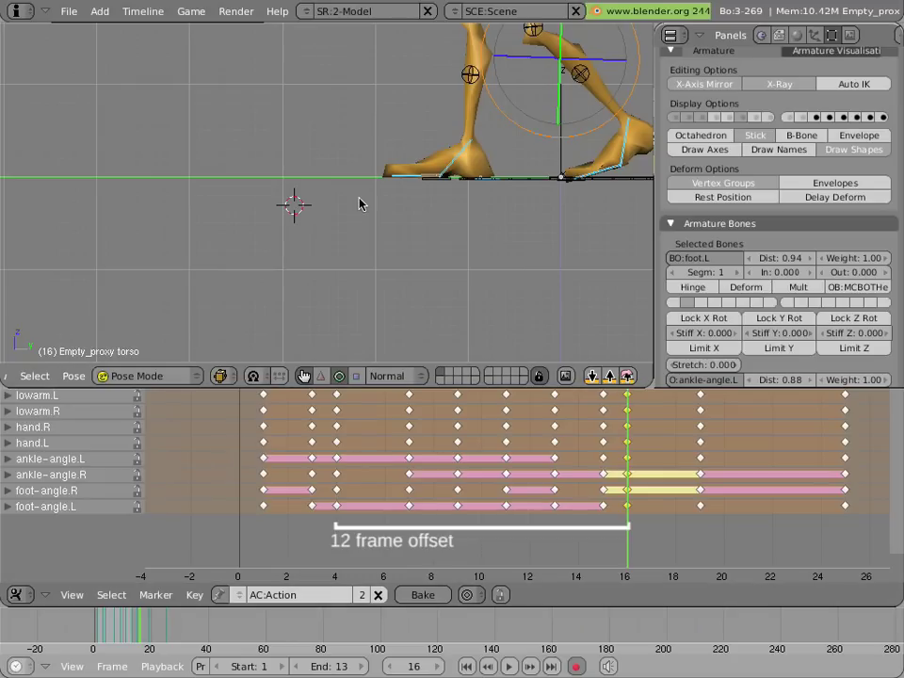
On frame 16, select foot.R, foot.L and torso and move them forward 2 units along Y, matching the planted foot's position on frame 15.
middle_drag(412, 161, 393, 202)
right_click(471, 218)
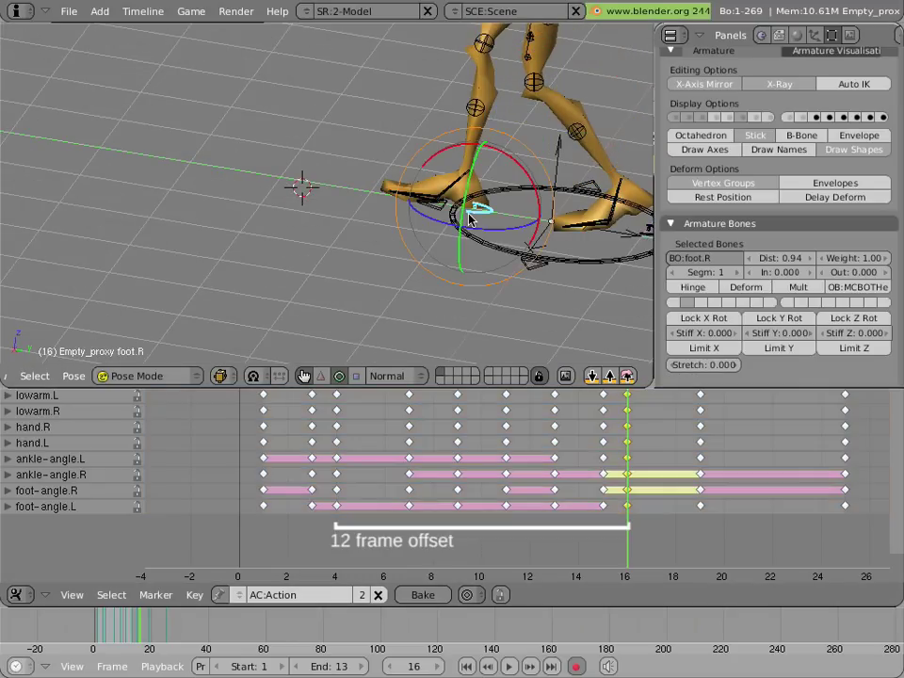
shift+middle_drag(500, 212, 306, 265)
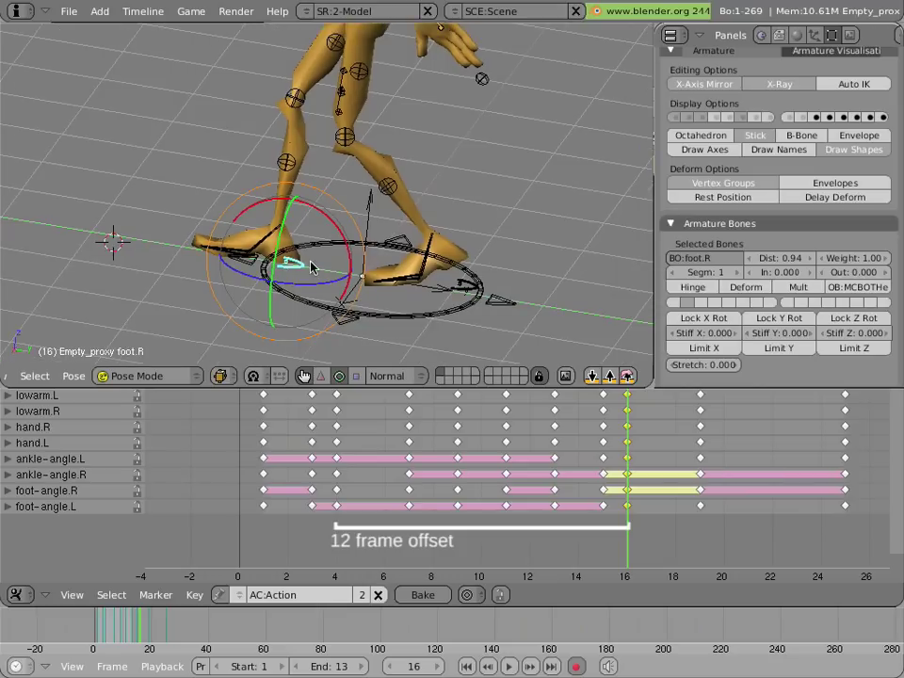
shift+right_click(461, 290)
shift+middle_drag(415, 176, 412, 361)
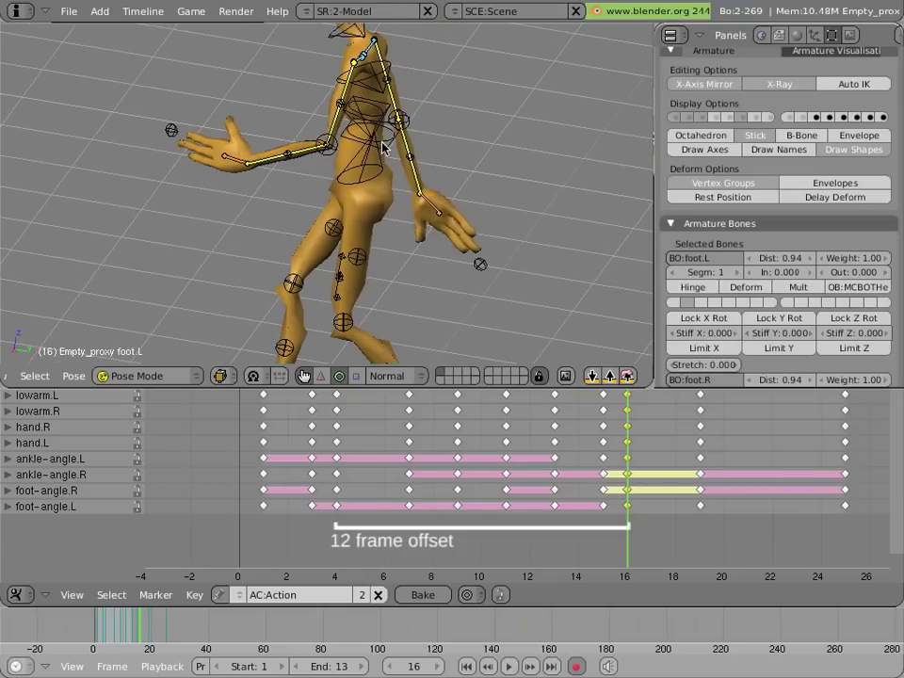
shift+right_click(383, 148)
key(KP_3)
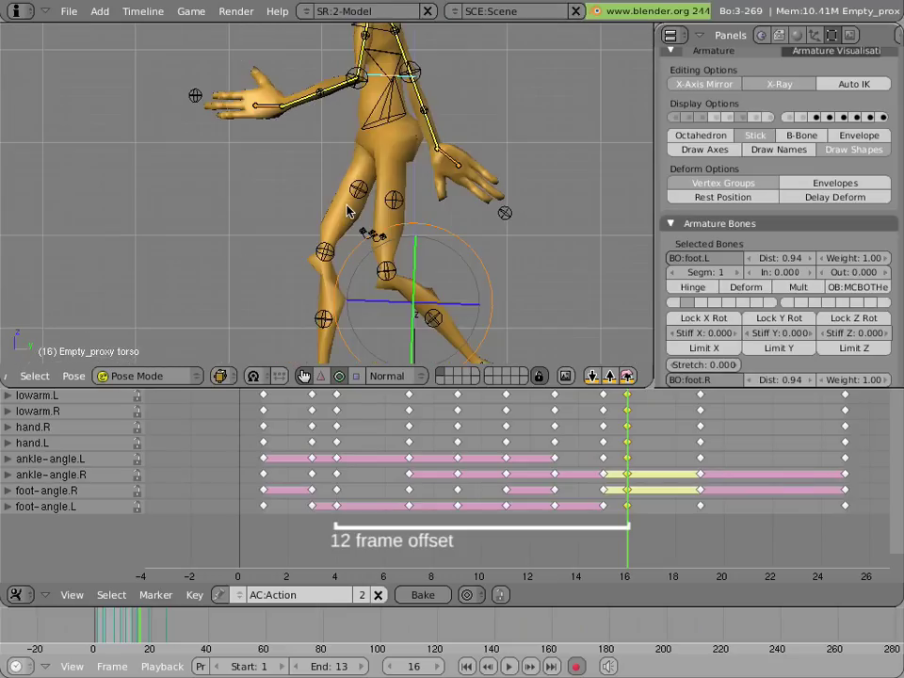
shift+middle_drag(360, 282, 463, 61)
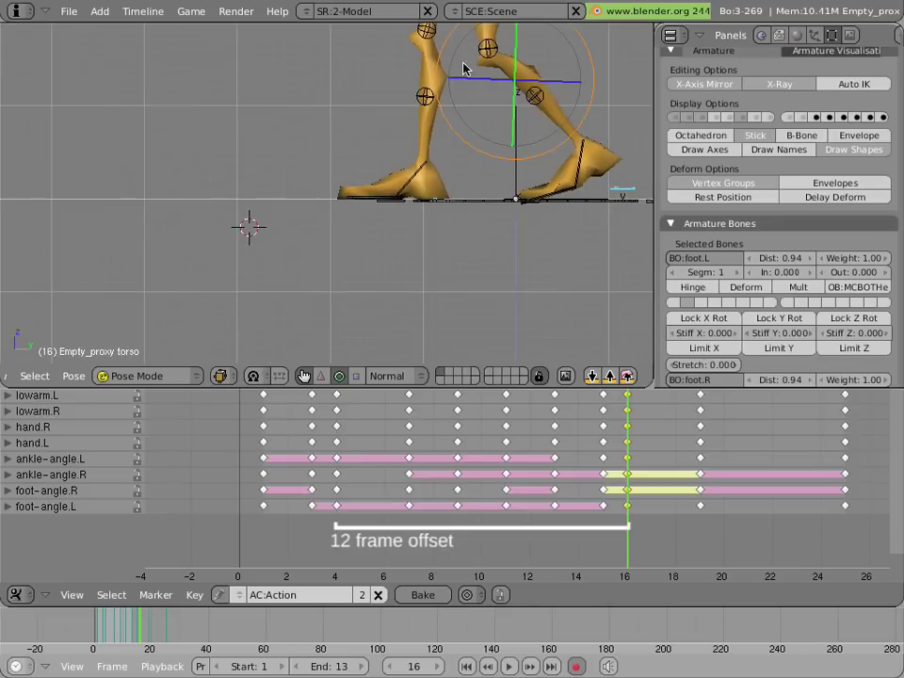
shift+middle_drag(426, 163, 426, 179)
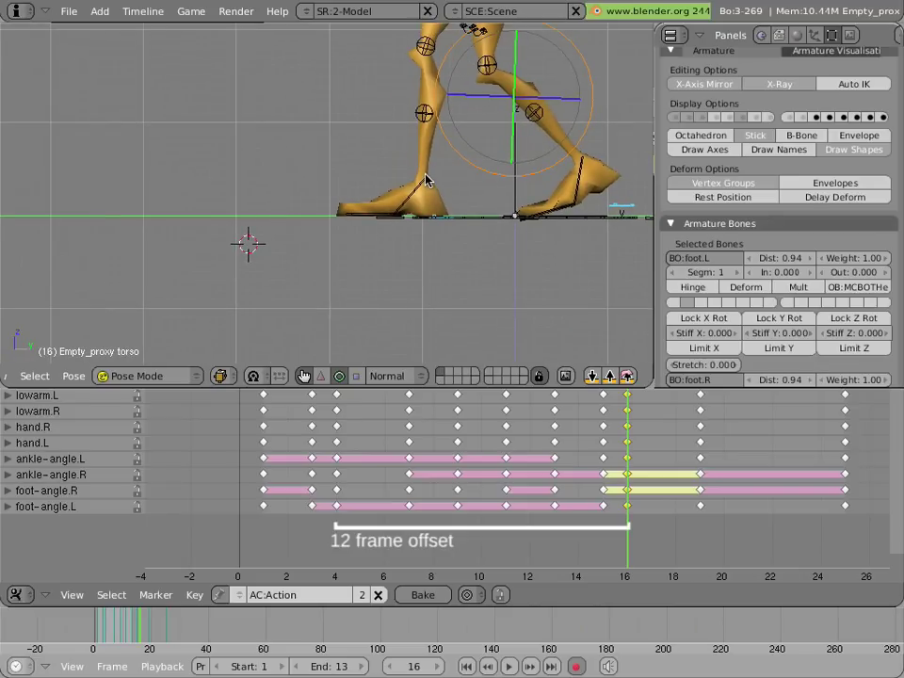
key(Left)
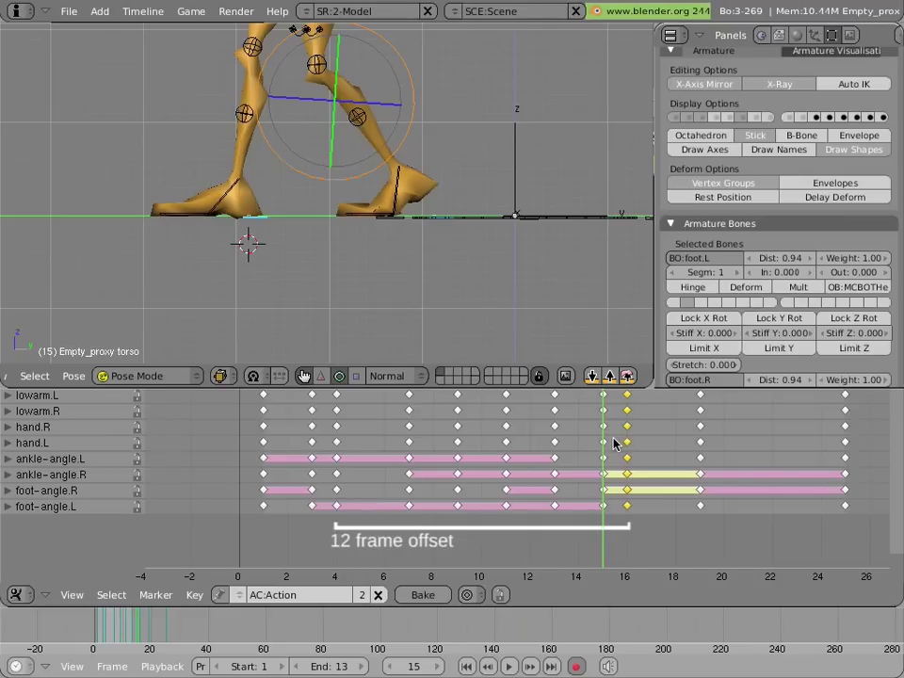
key(Right)
key(Left)
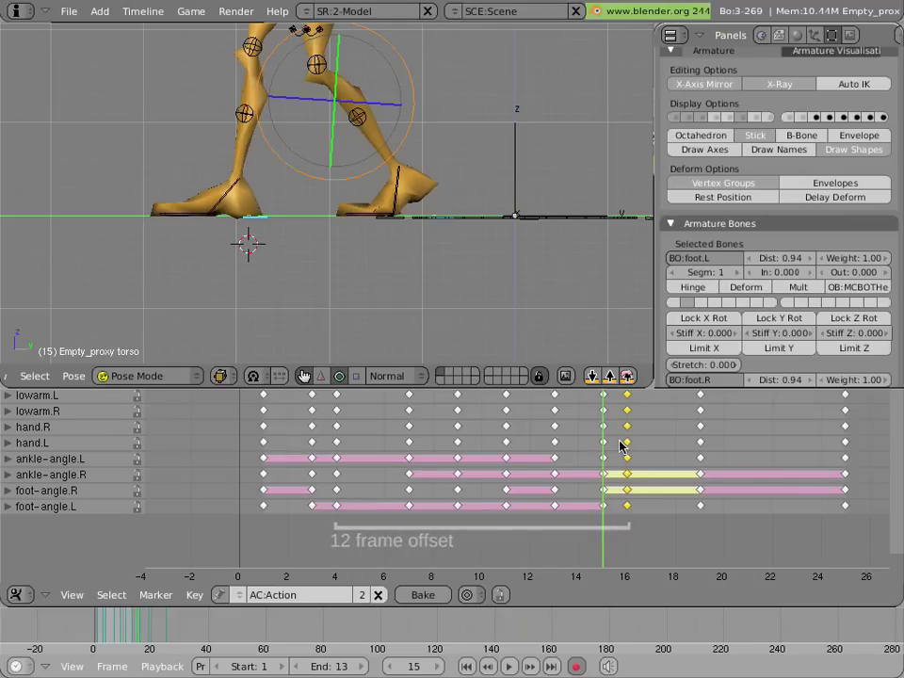
key(Right)
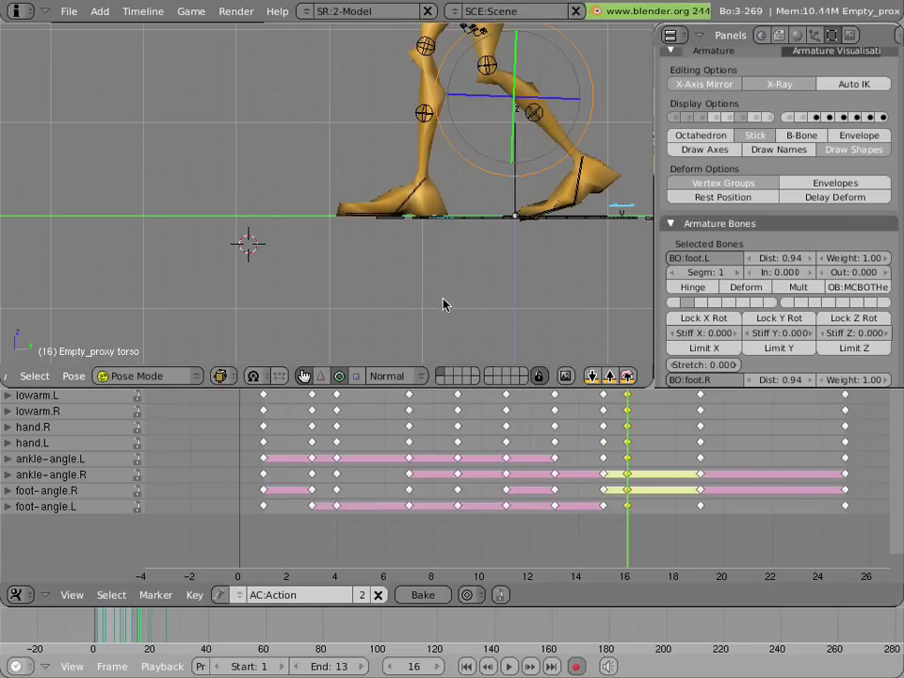
scroll(419, 275, up, 1)
scroll(468, 253, up, 2)
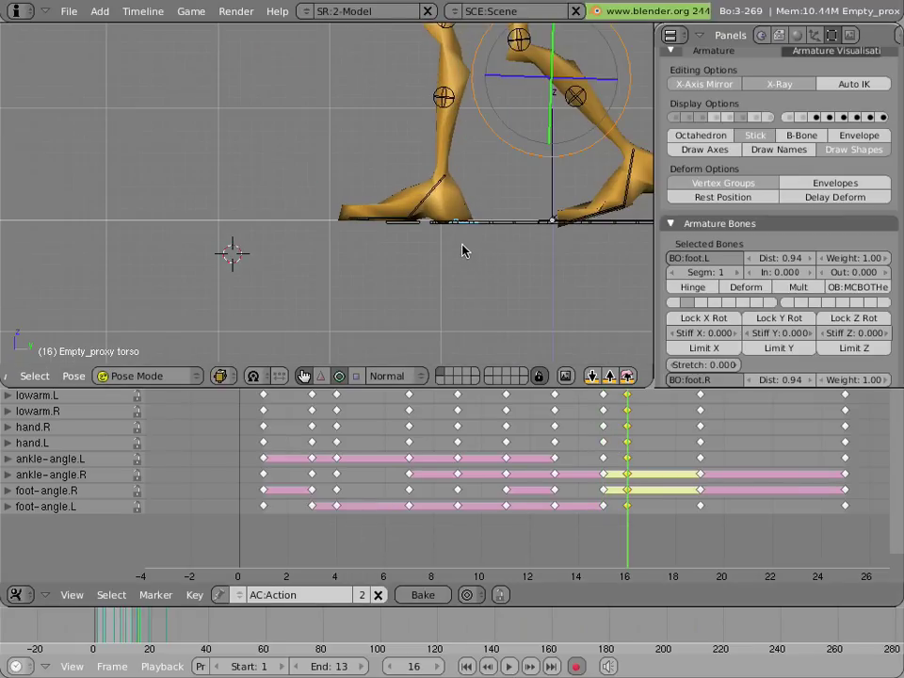
key(g)
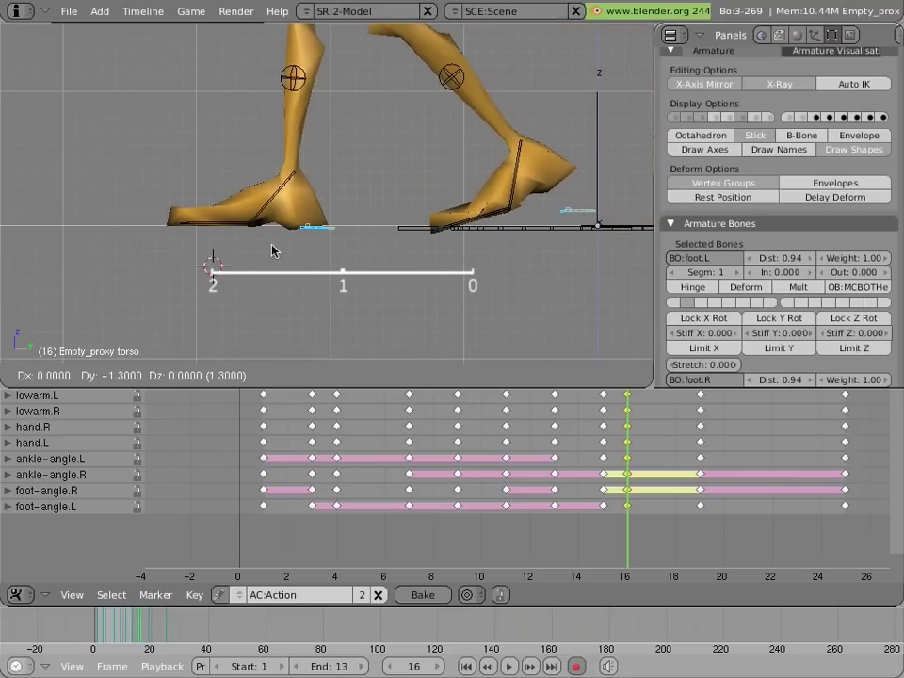
click(197, 247)
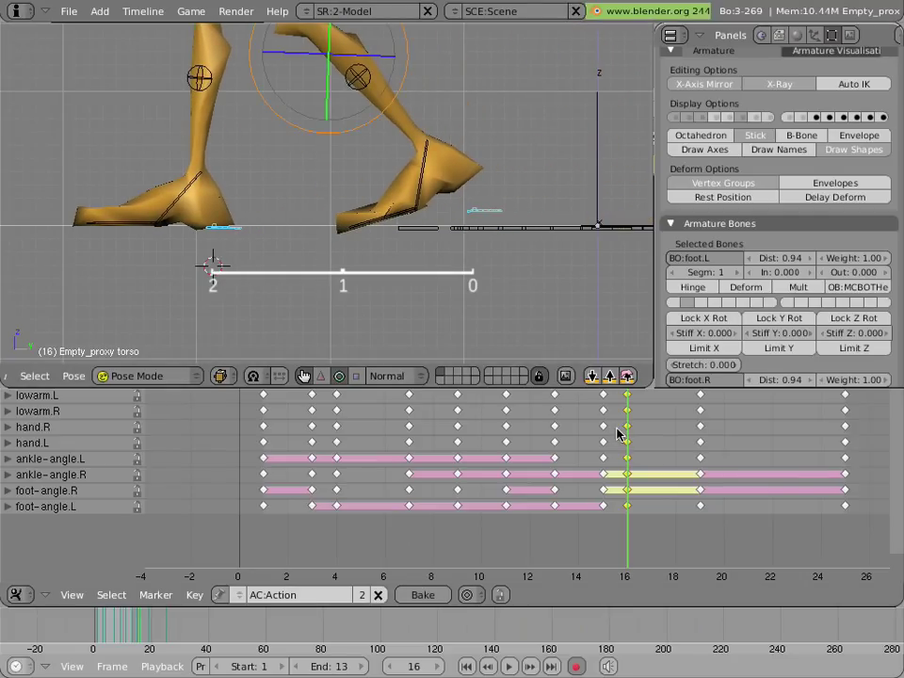
Copy the pose of all bones on frame 9 and paste it flipped on frame 21, a 12-frame offset.
click(567, 426)
drag(567, 426, 475, 444)
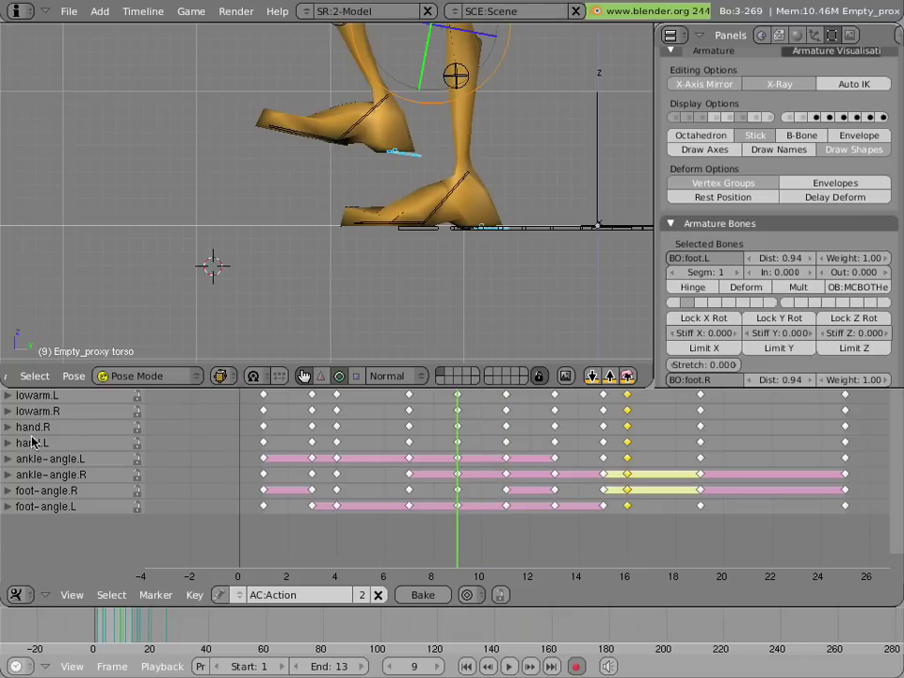
key(a)
key(a)
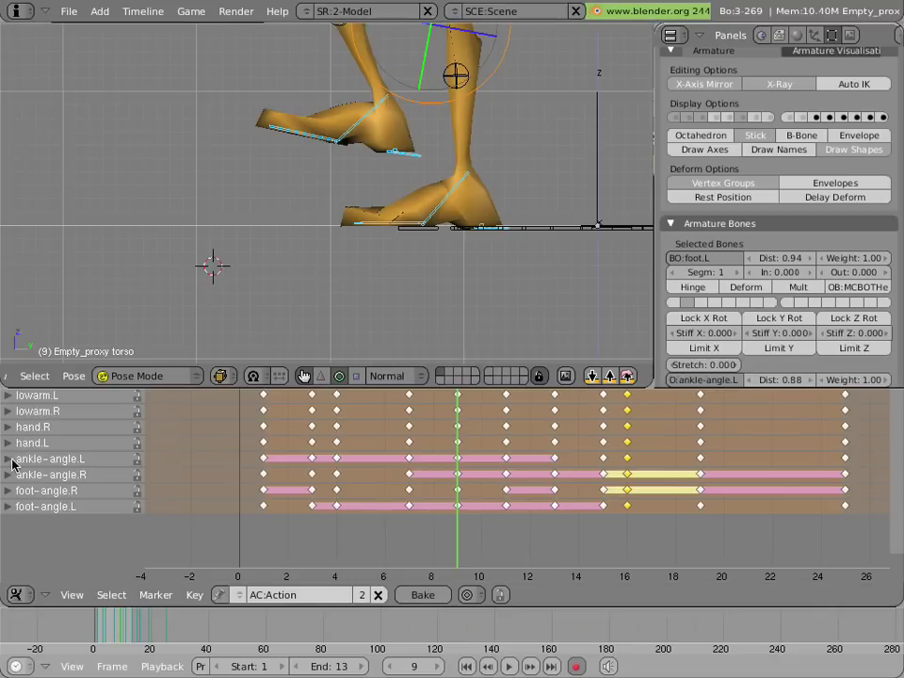
key(a)
key(a)
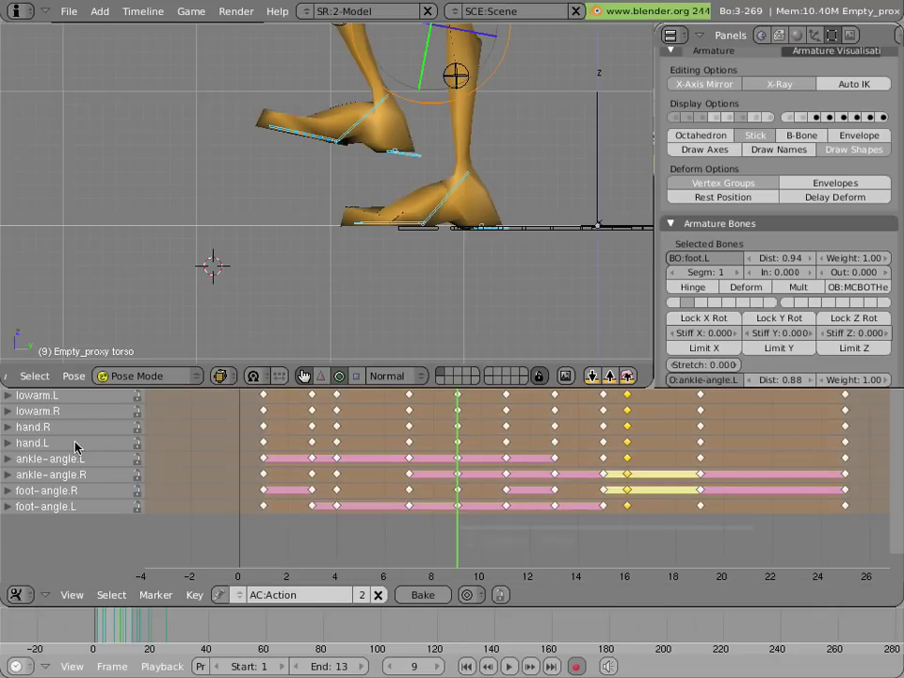
click(592, 376)
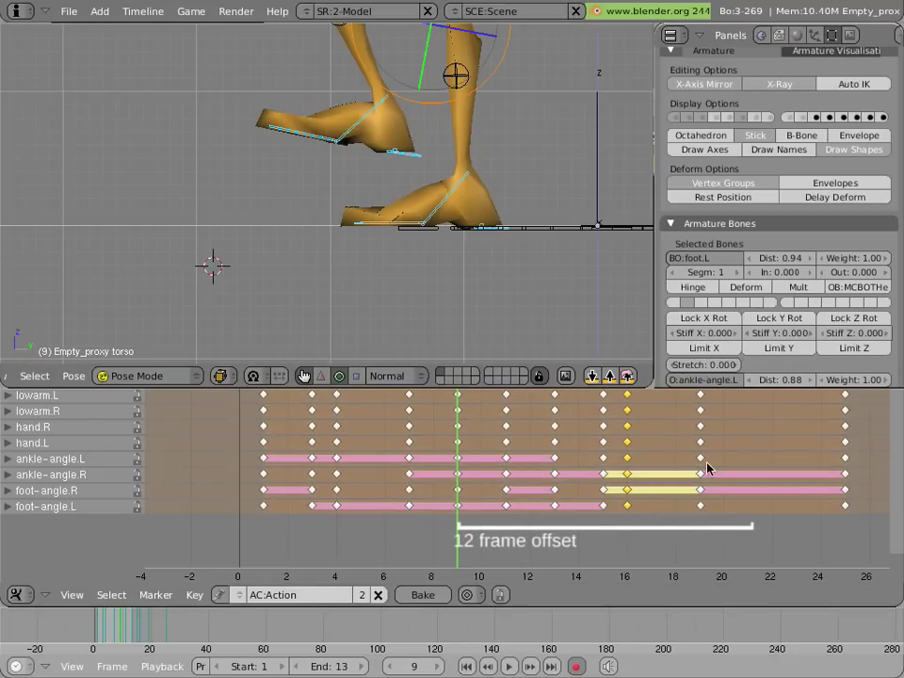
drag(710, 466, 750, 470)
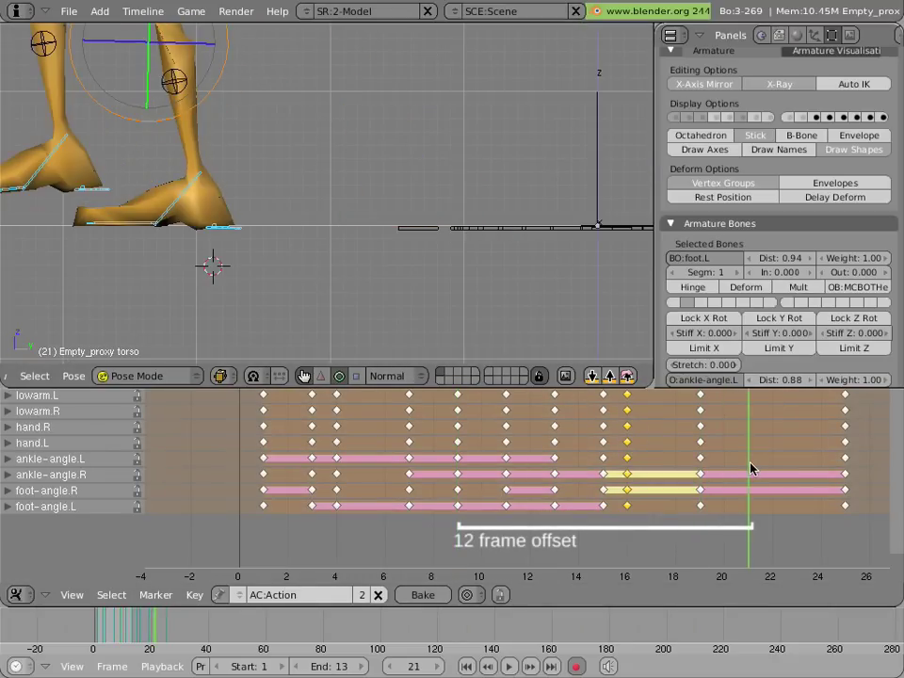
click(627, 376)
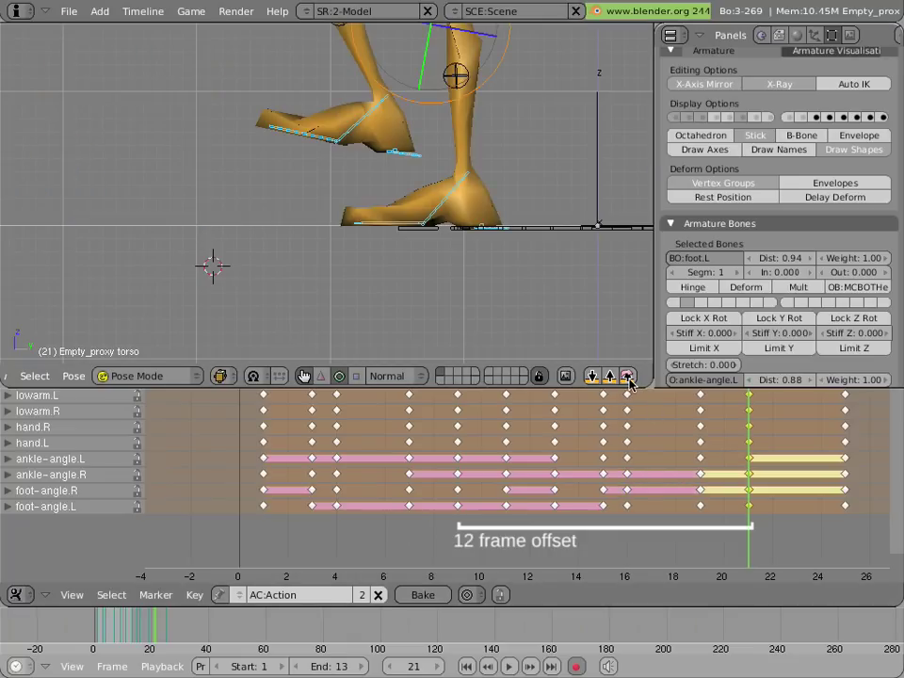
On frame 21, select the foot.R, foot.L and torso bones and move them forward 2 units along Y, lining up the planted heel with the 3D cursor.
middle_drag(404, 177, 436, 266)
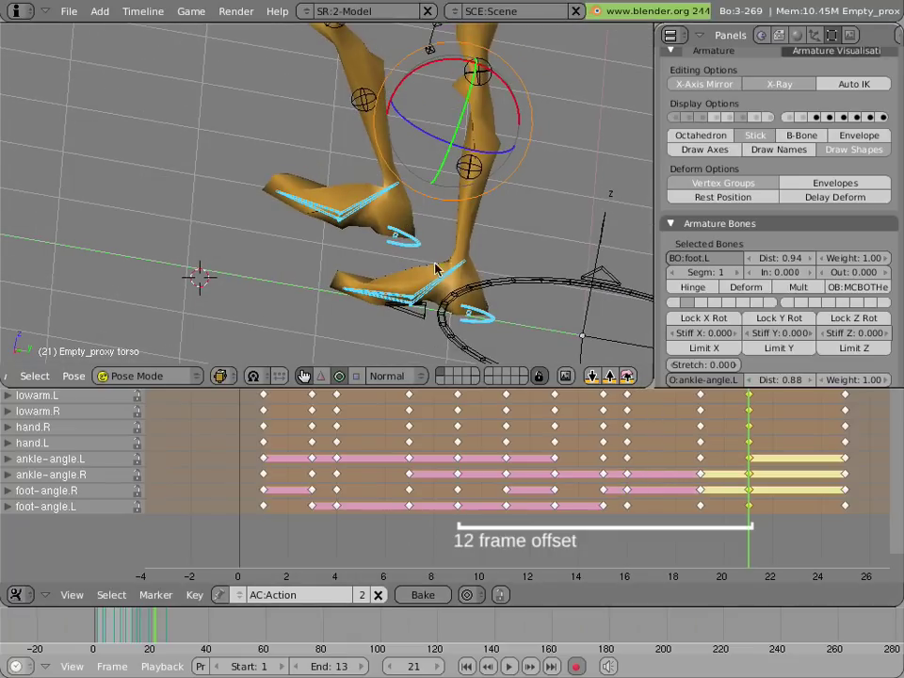
right_click(471, 314)
shift+right_click(394, 233)
shift+middle_drag(377, 209, 232, 494)
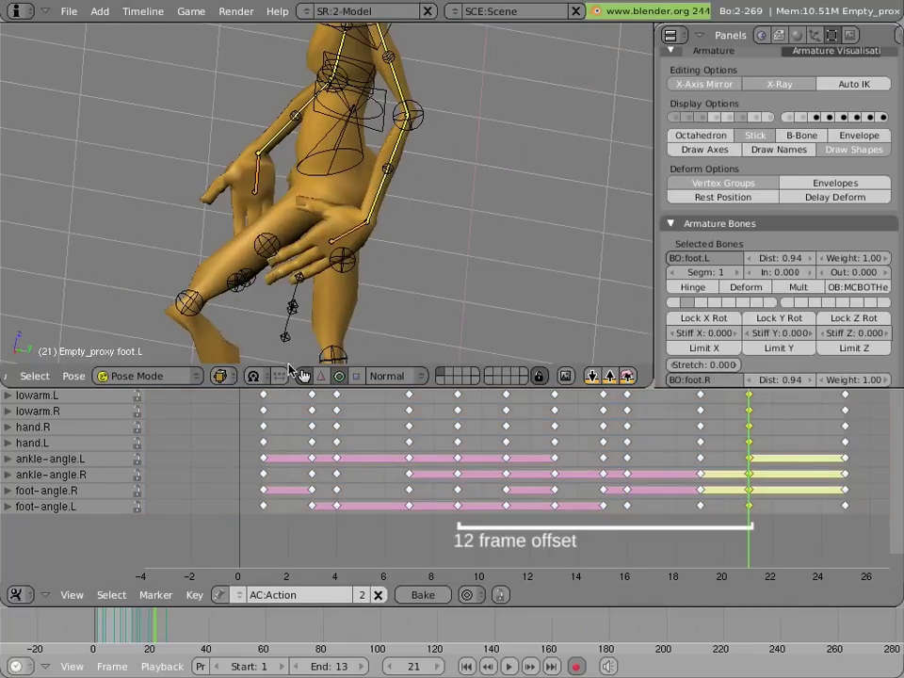
shift+right_click(377, 127)
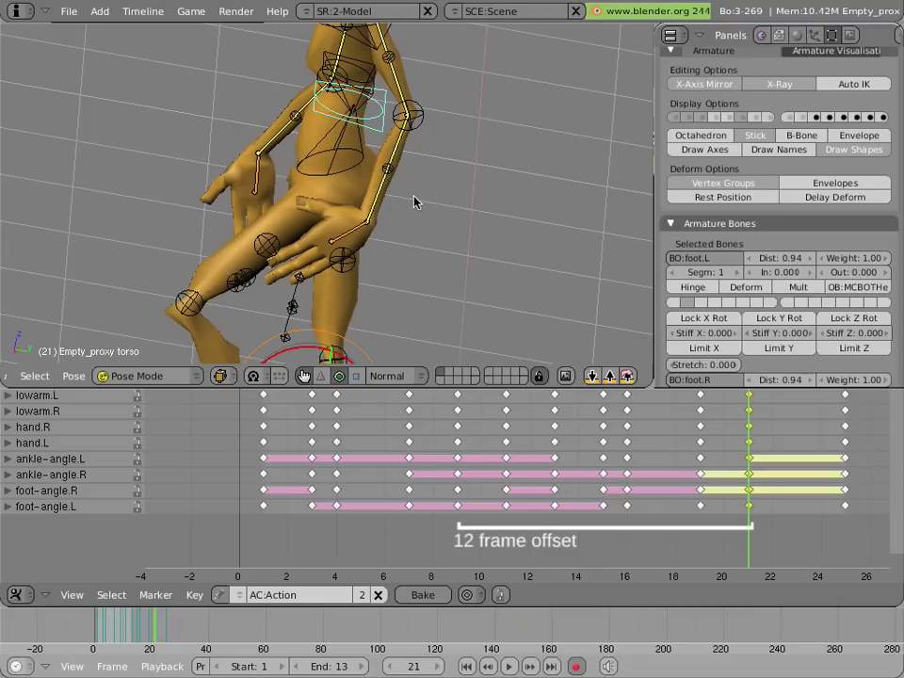
key(KP_3)
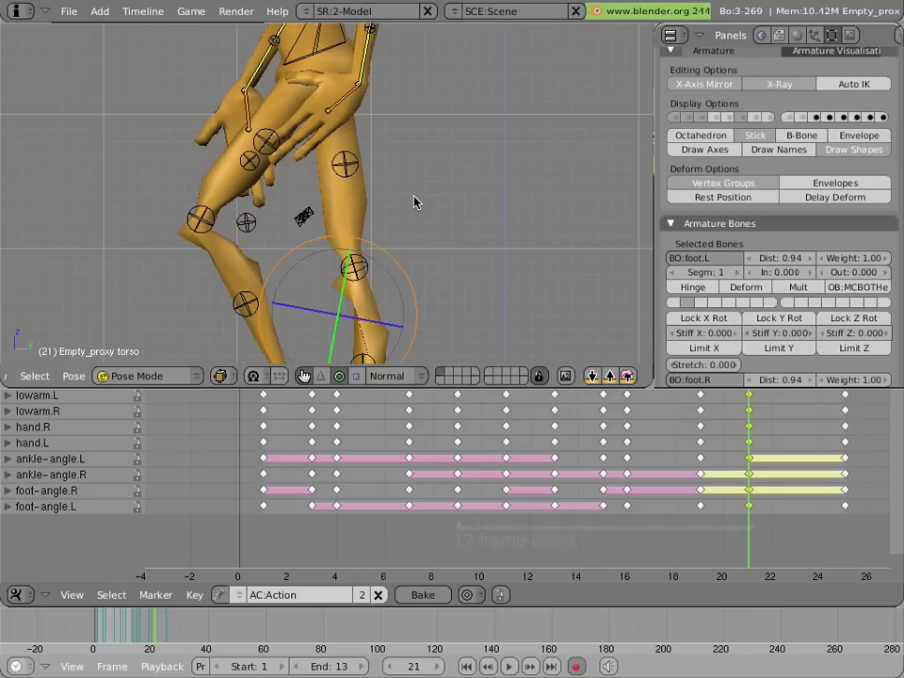
shift+scroll(282, 188, down, 6)
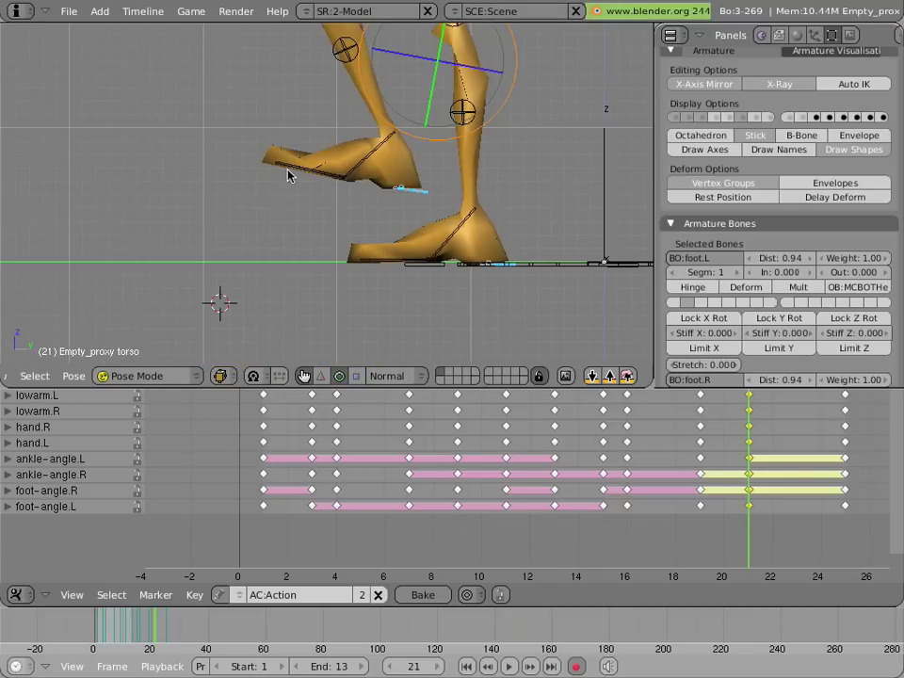
key(g)
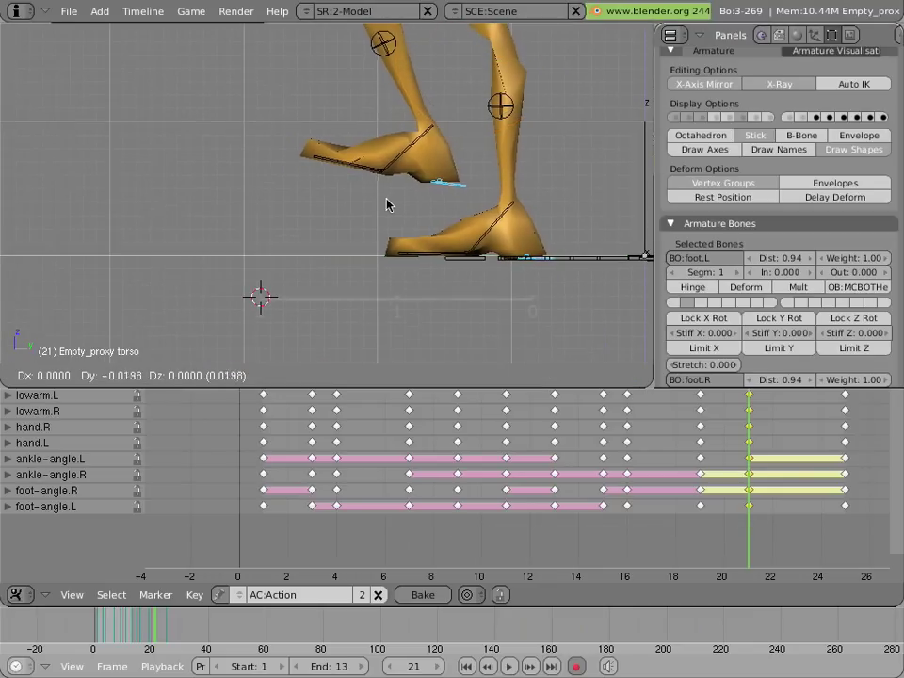
click(120, 205)
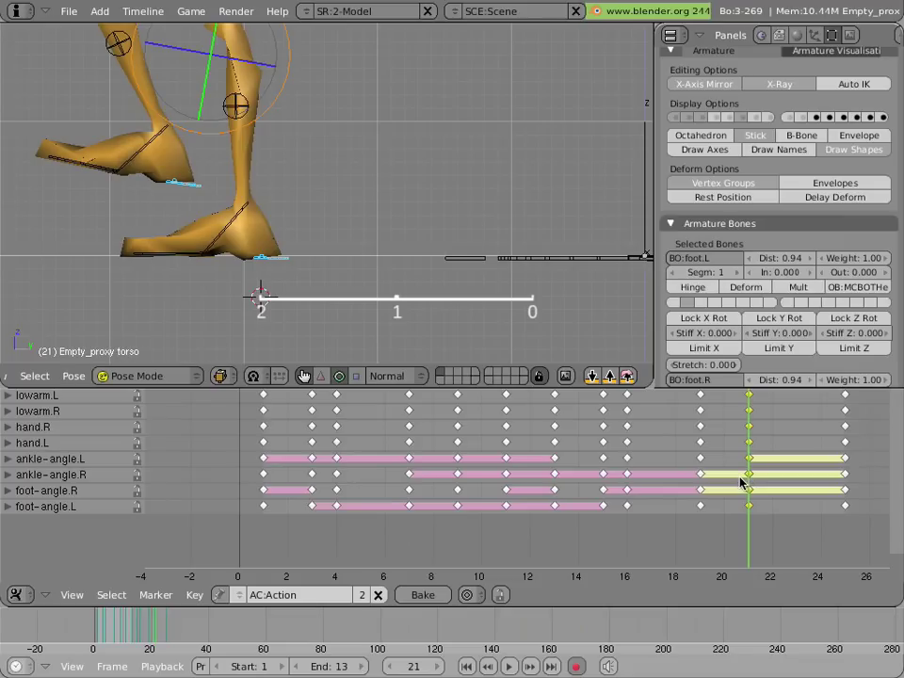
Copy the pose of all bones on frame 11 and paste it flipped on frame 23, a 12-frame offset.
click(513, 474)
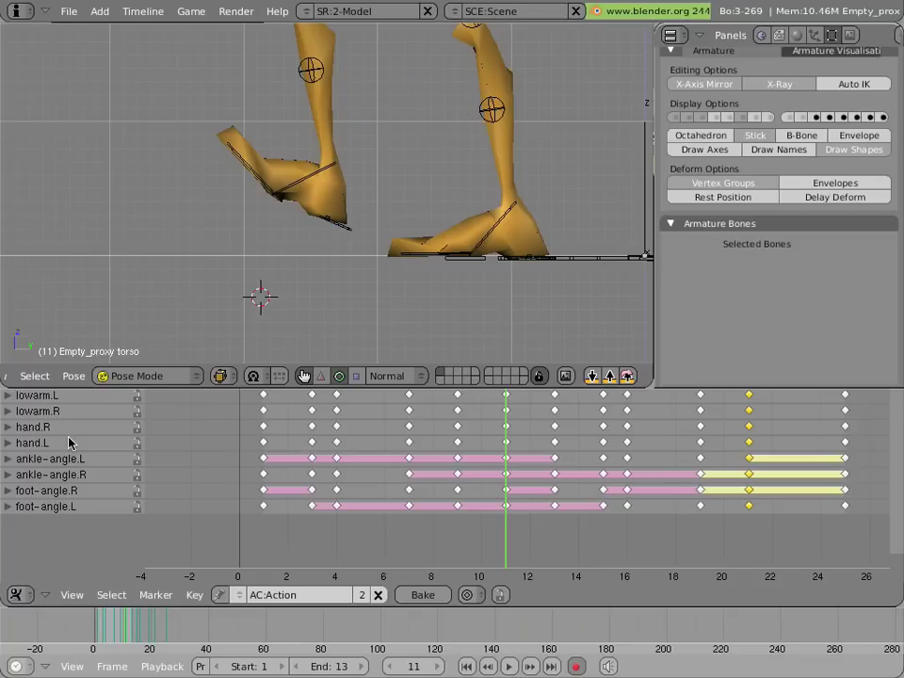
key(a)
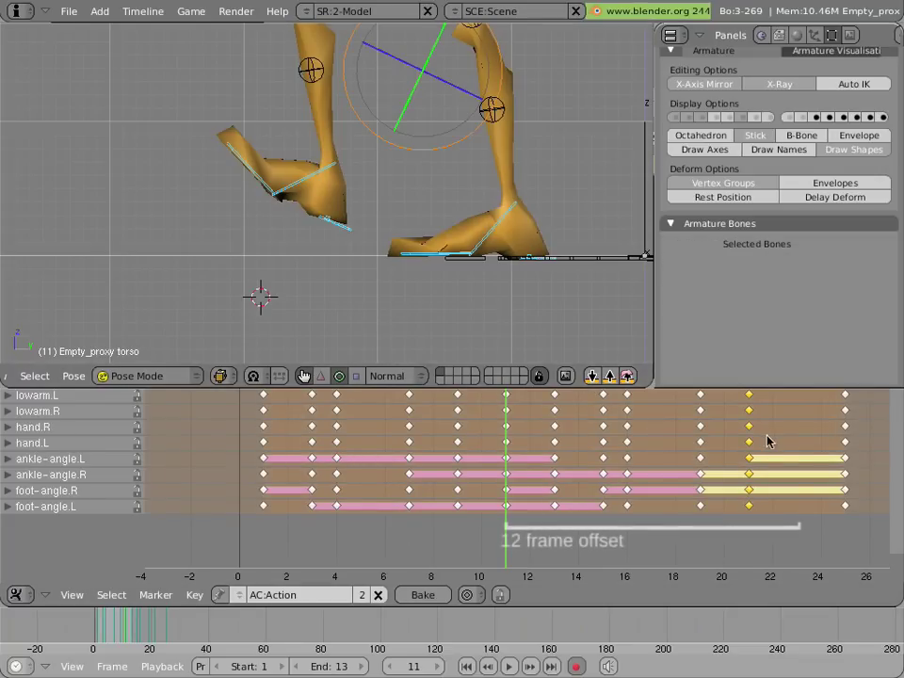
click(800, 455)
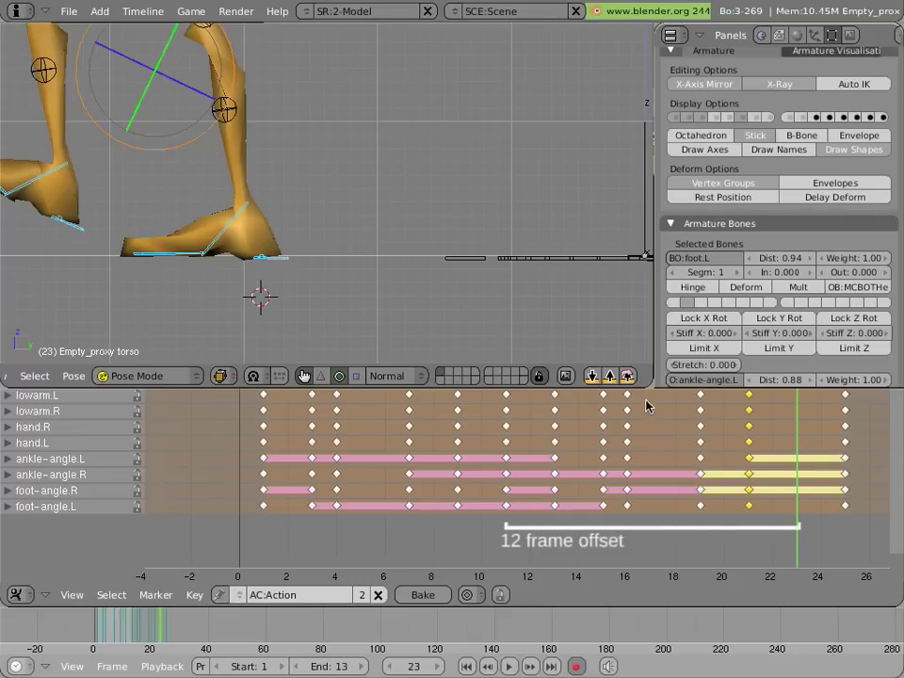
click(628, 377)
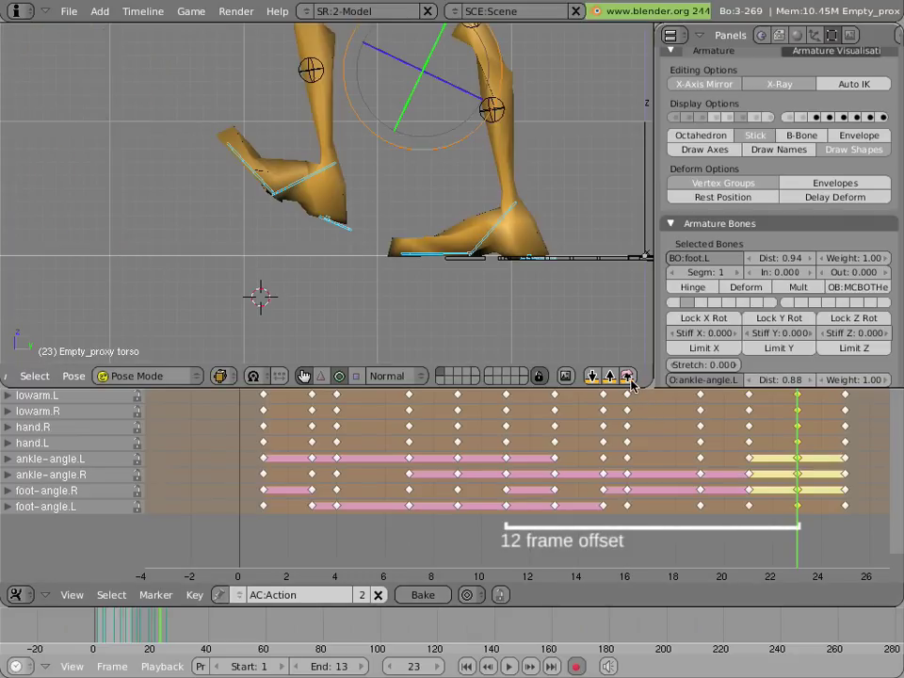
On frame 23, select foot.R, foot.L and torso and move them forward 2 units along Y, lining up the planted heel with the 3D cursor.
middle_drag(376, 208, 388, 210)
right_click(455, 317)
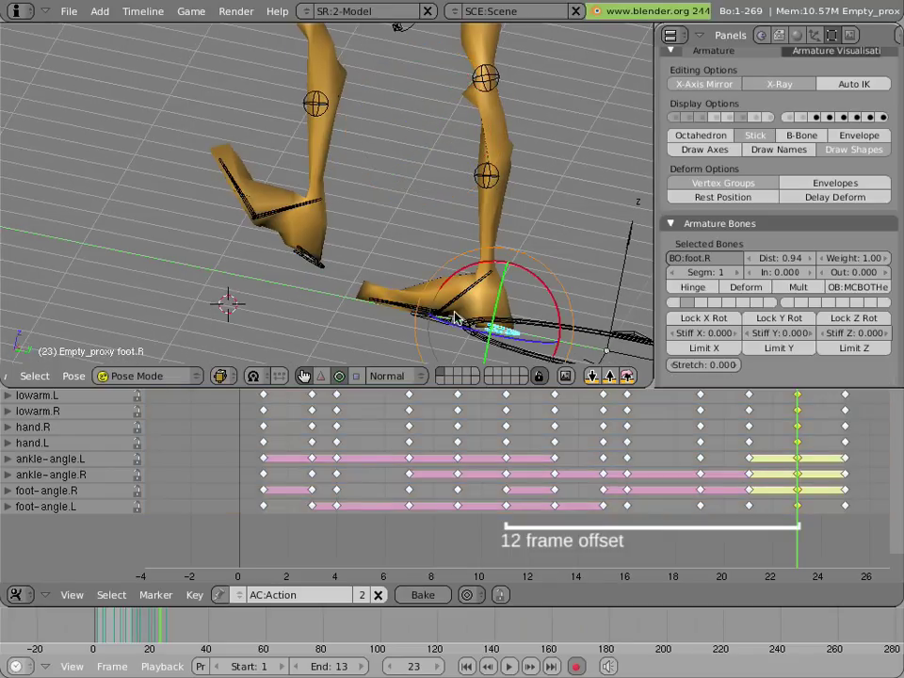
middle_drag(339, 243, 433, 31)
right_click(434, 57)
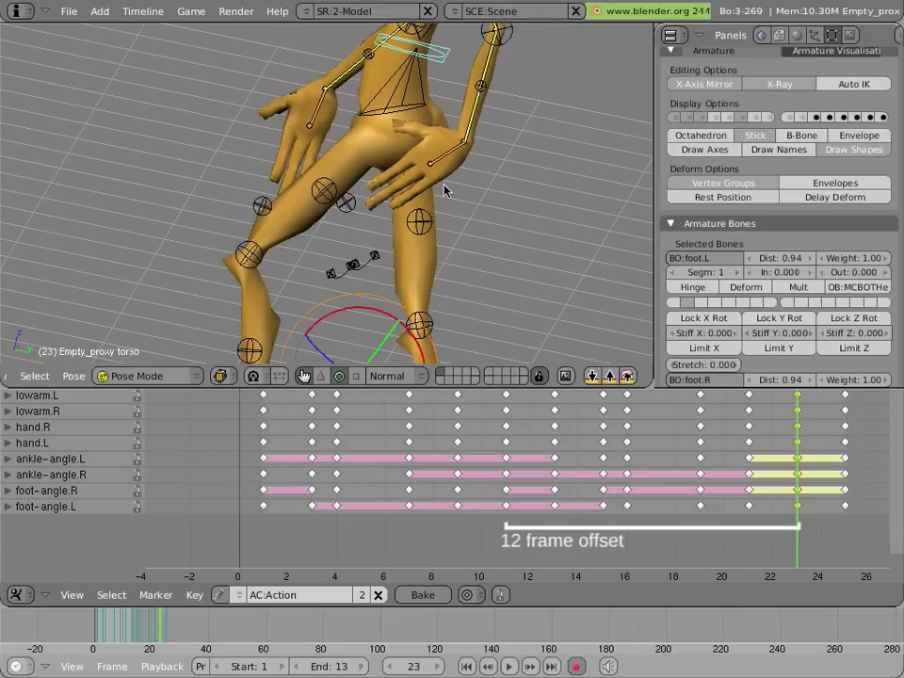
key(KP_3)
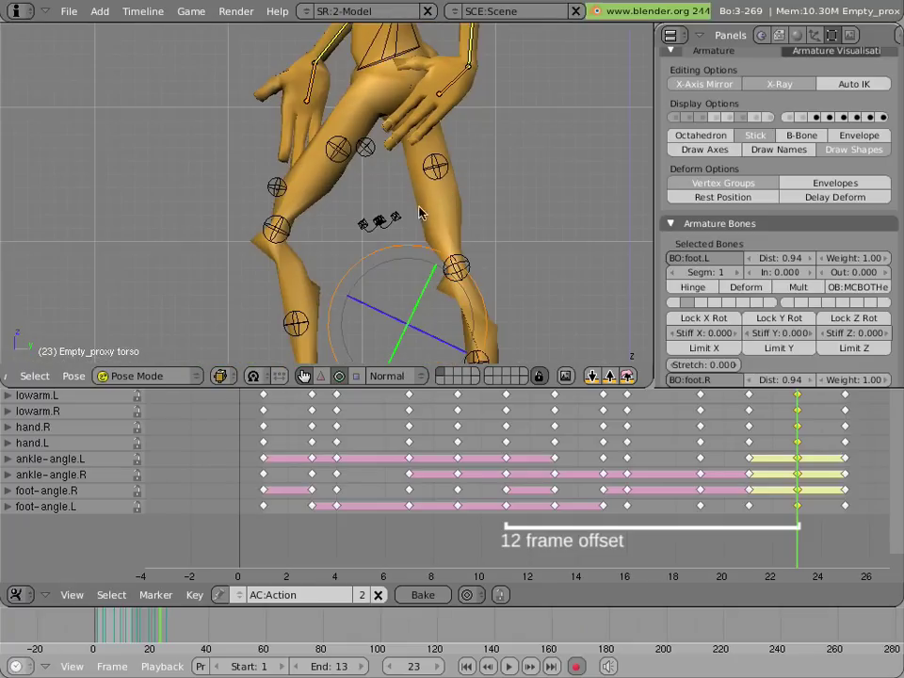
shift+middle_drag(399, 241, 431, 148)
shift+middle_drag(355, 348, 430, 146)
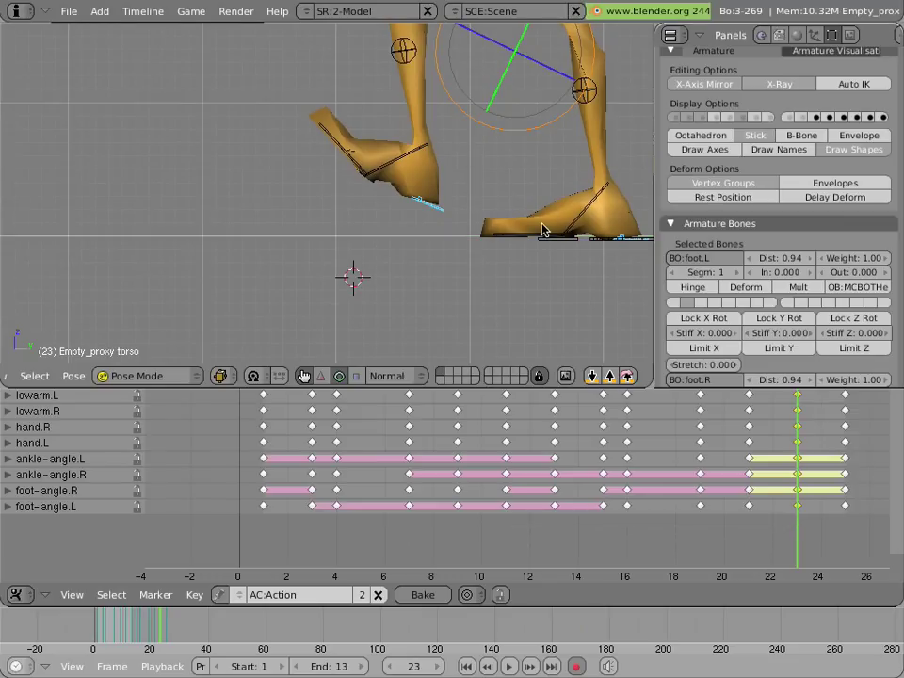
key(g)
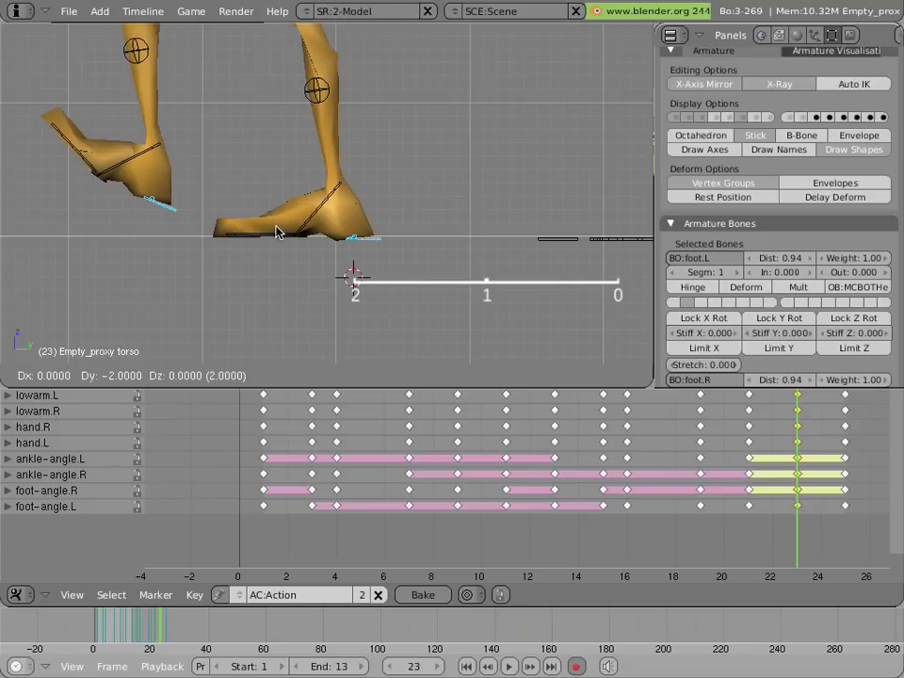
click(276, 232)
Return to frame 1 and preview the walk animation with the whole figure in view.
scroll(282, 211, down, 4)
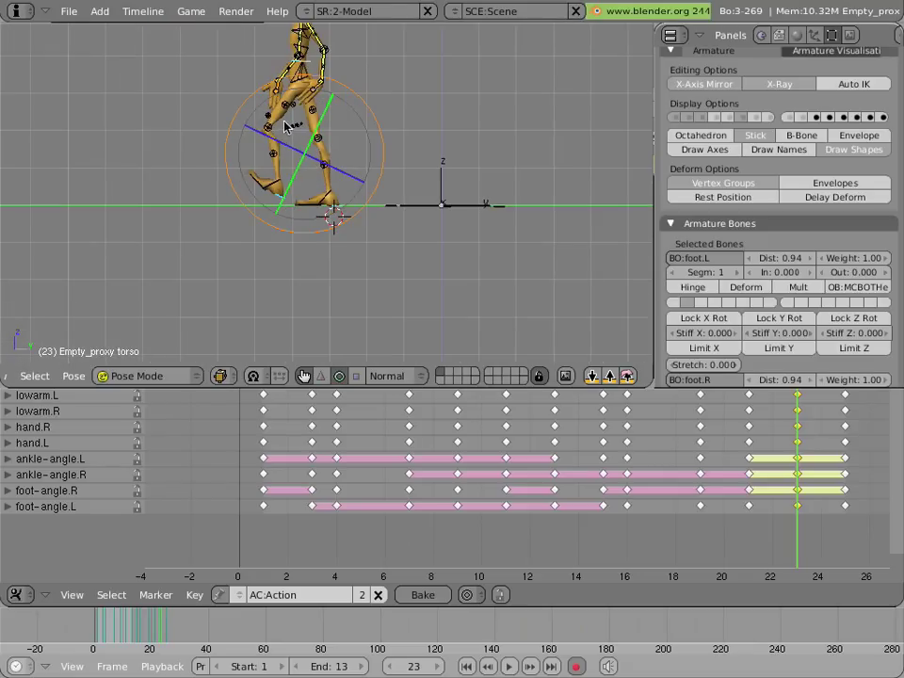
shift+middle_drag(287, 127, 313, 220)
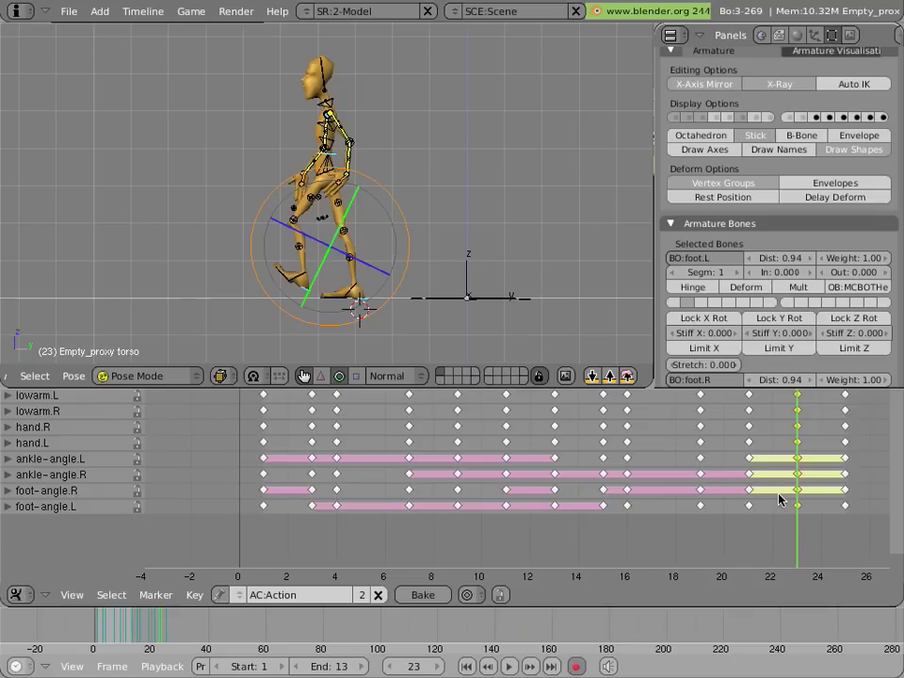
drag(779, 500, 264, 409)
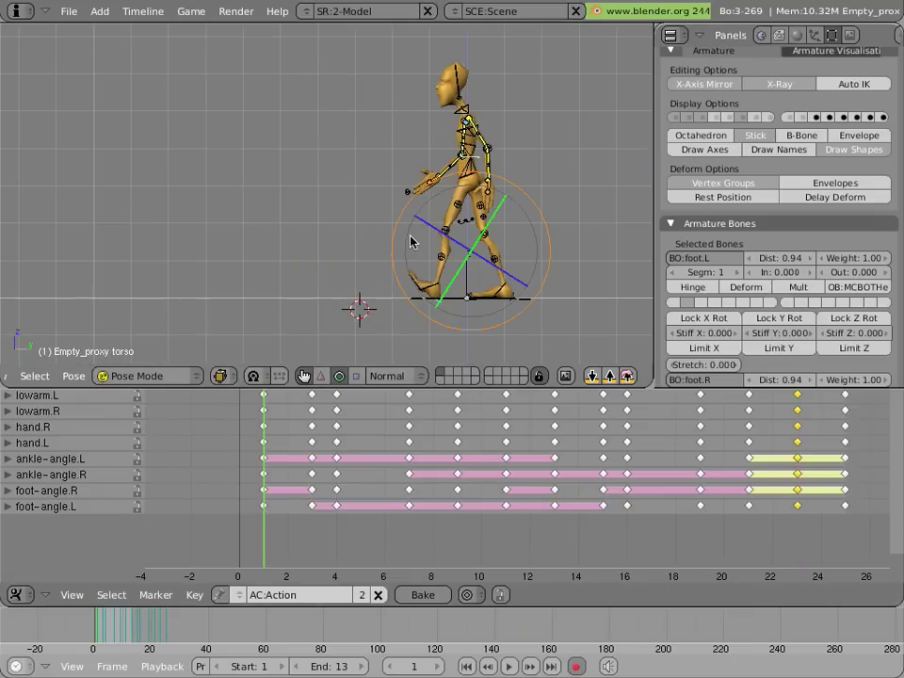
key(alt+a)
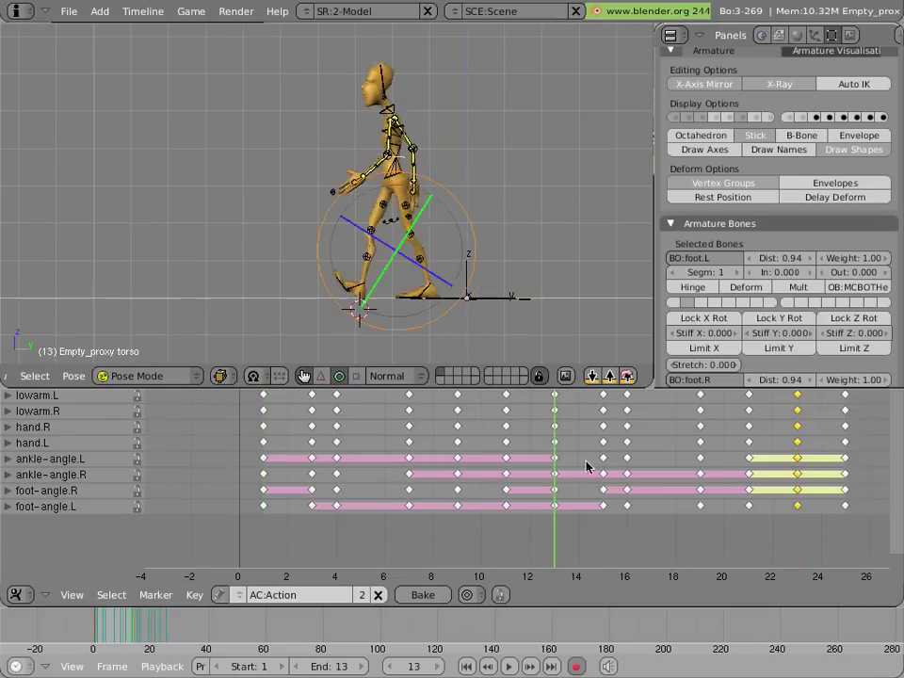
Set the animation's end frame to 25 and play back the full walk cycle from frame 1.
drag(844, 469, 848, 471)
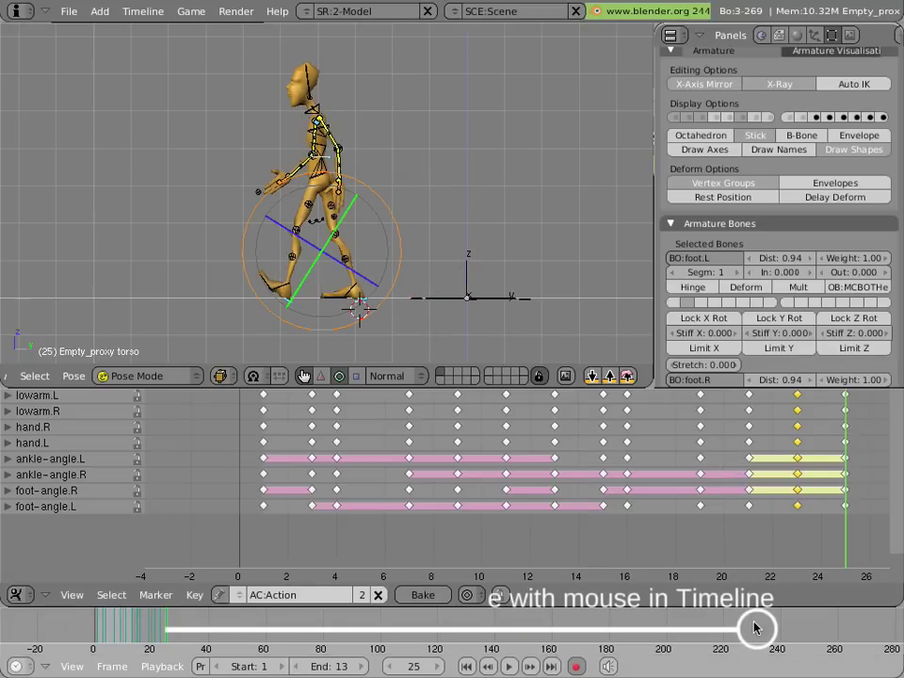
key(e)
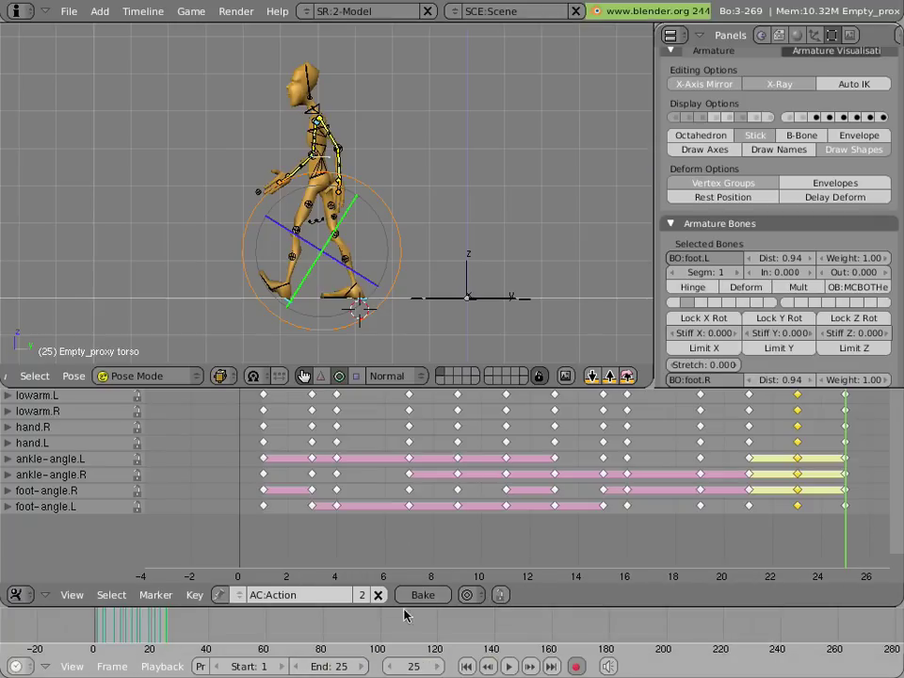
key(Left)
key(Left)
key(Left)
key(Left)
key(Left)
key(Left)
key(Left)
key(Left)
key(Left)
key(Left)
key(Left)
key(Left)
key(Left)
key(Left)
key(Left)
key(Left)
key(Left)
key(Left)
key(Left)
key(Left)
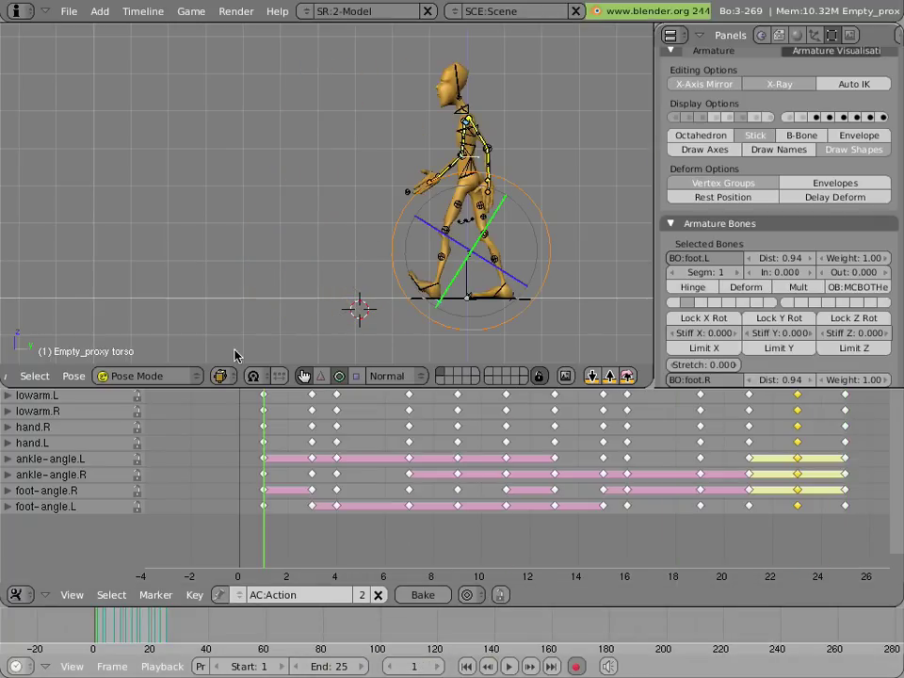
key(alt+a)
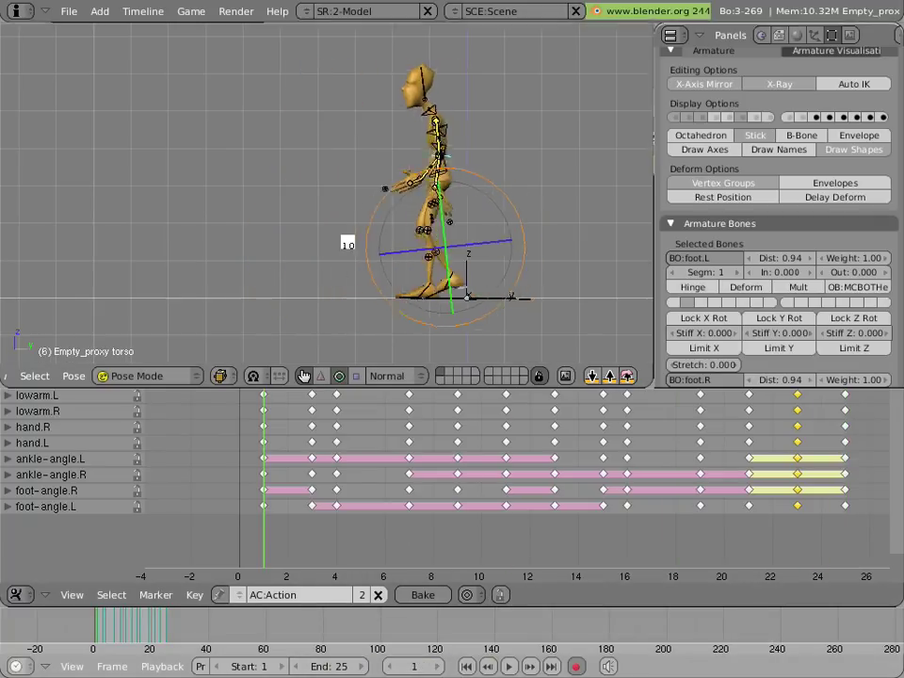